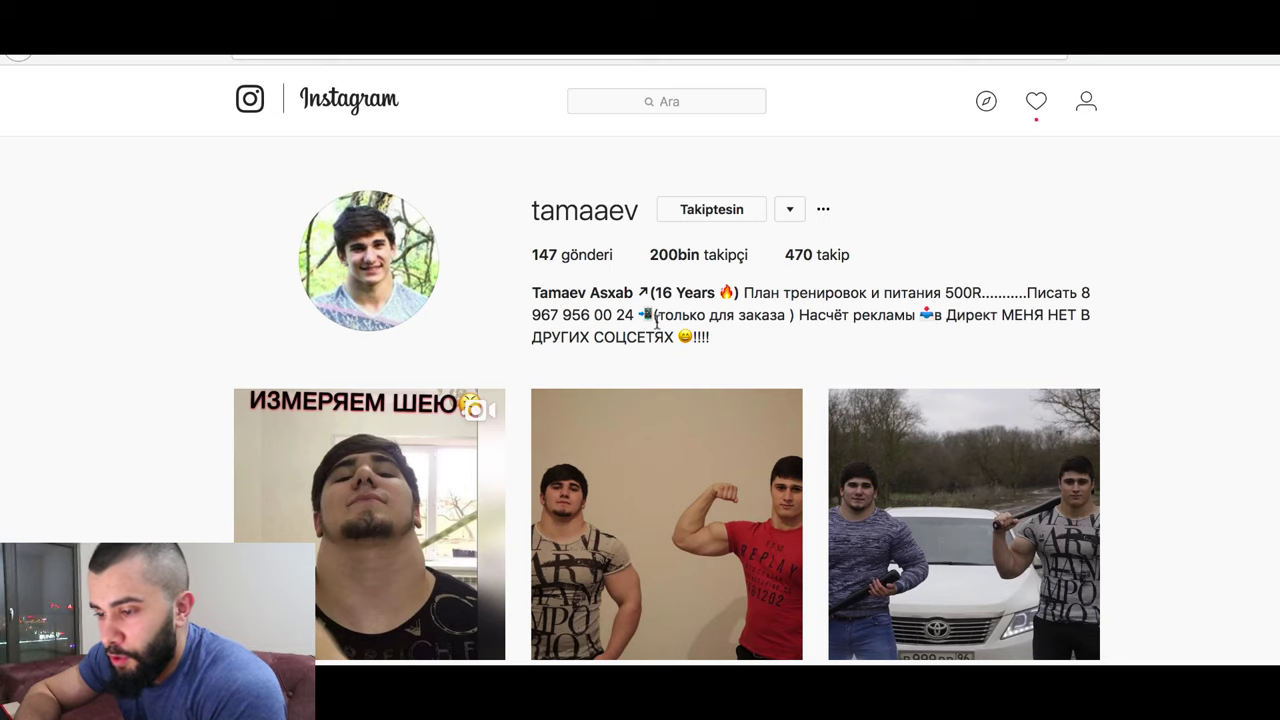
- Examine the profile's neck-measuring video and the photo of two men in front of the white Toyota
scroll(686, 330, down, 3)
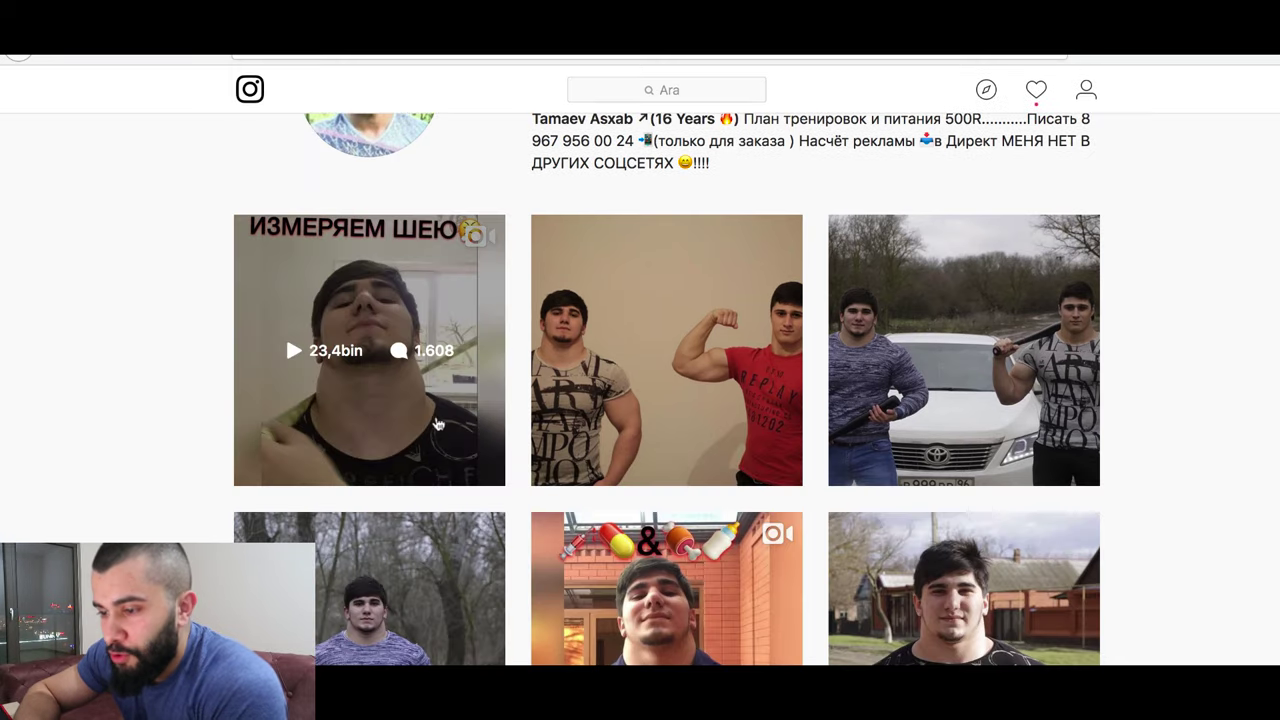
click(285, 332)
click(504, 410)
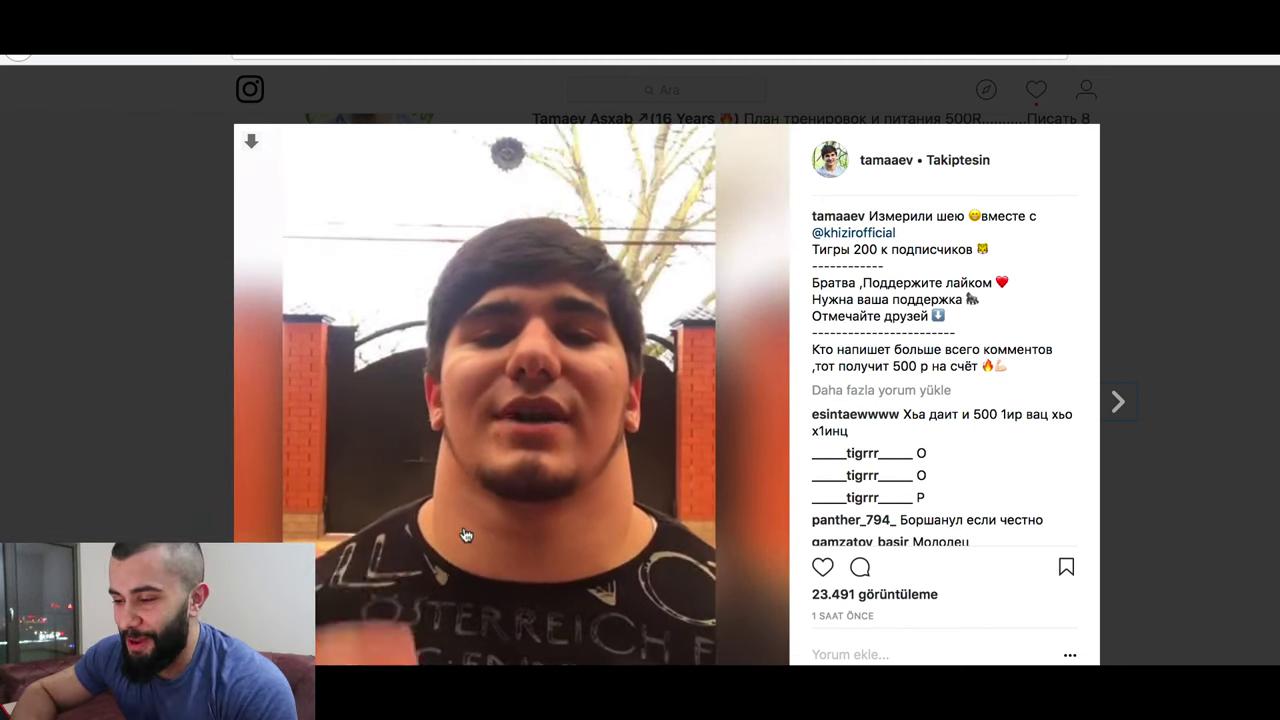
click(110, 402)
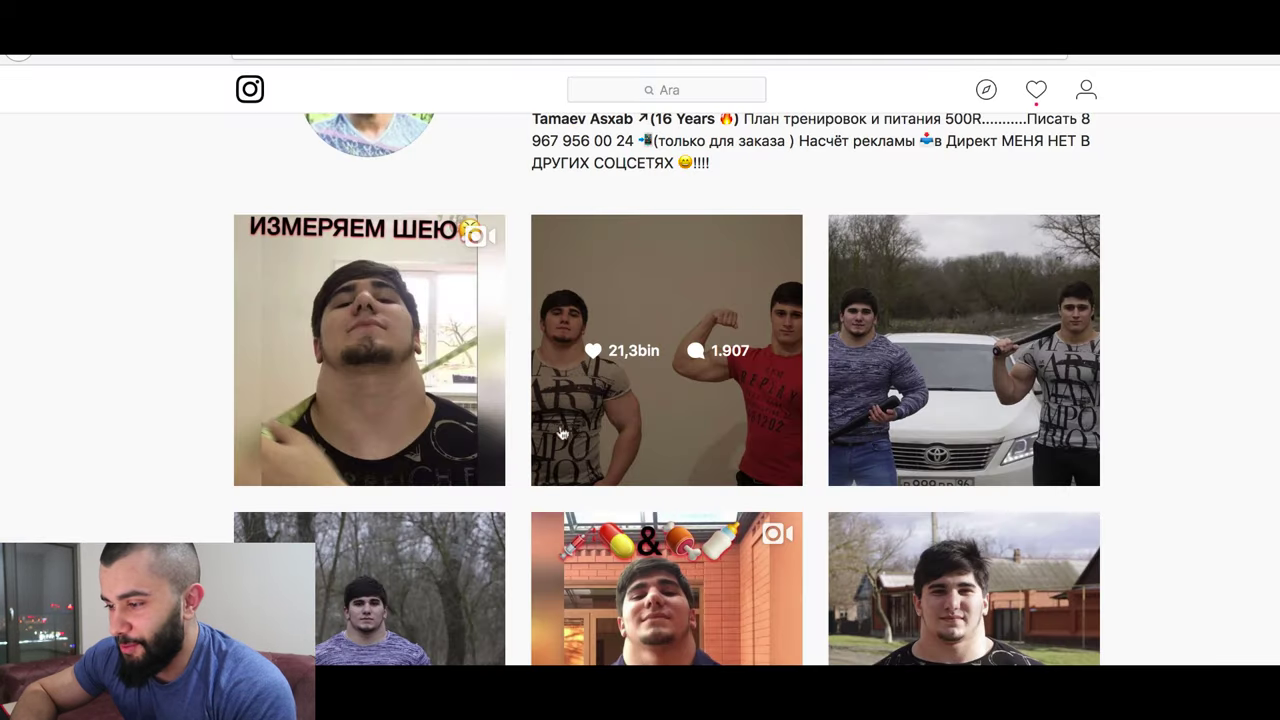
scroll(706, 447, down, 2)
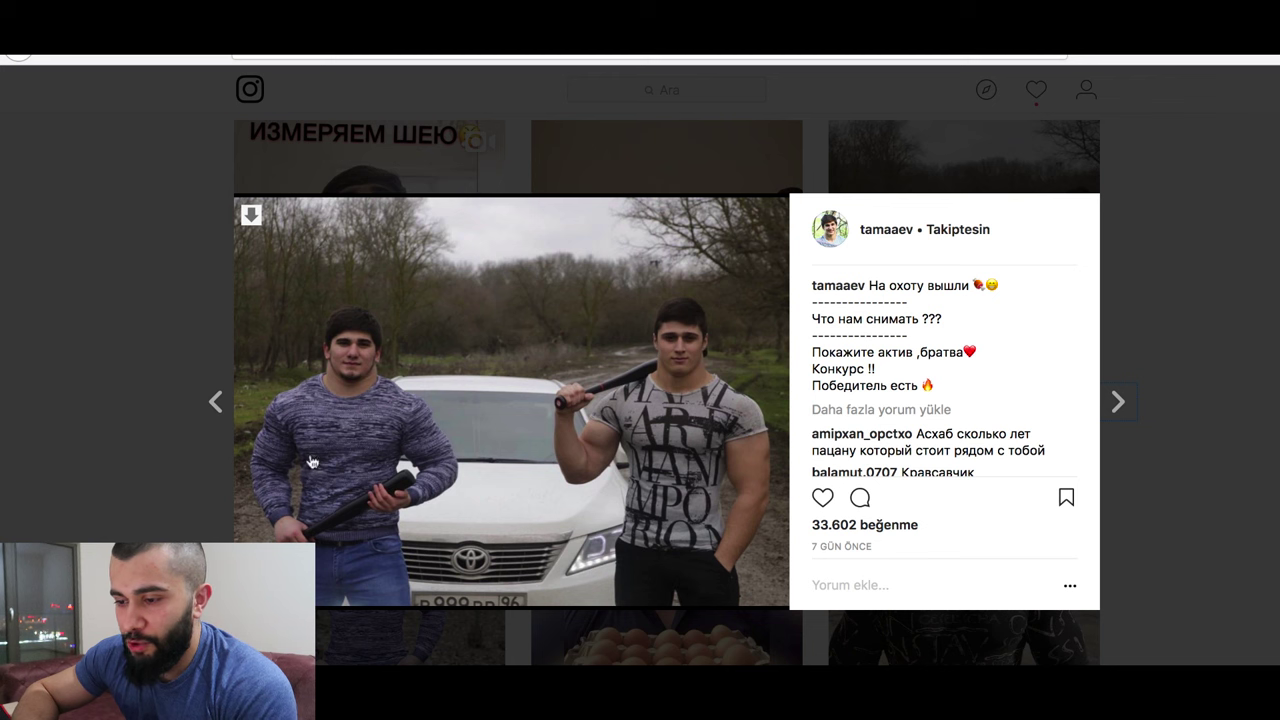
click(201, 471)
scroll(131, 460, down, 5)
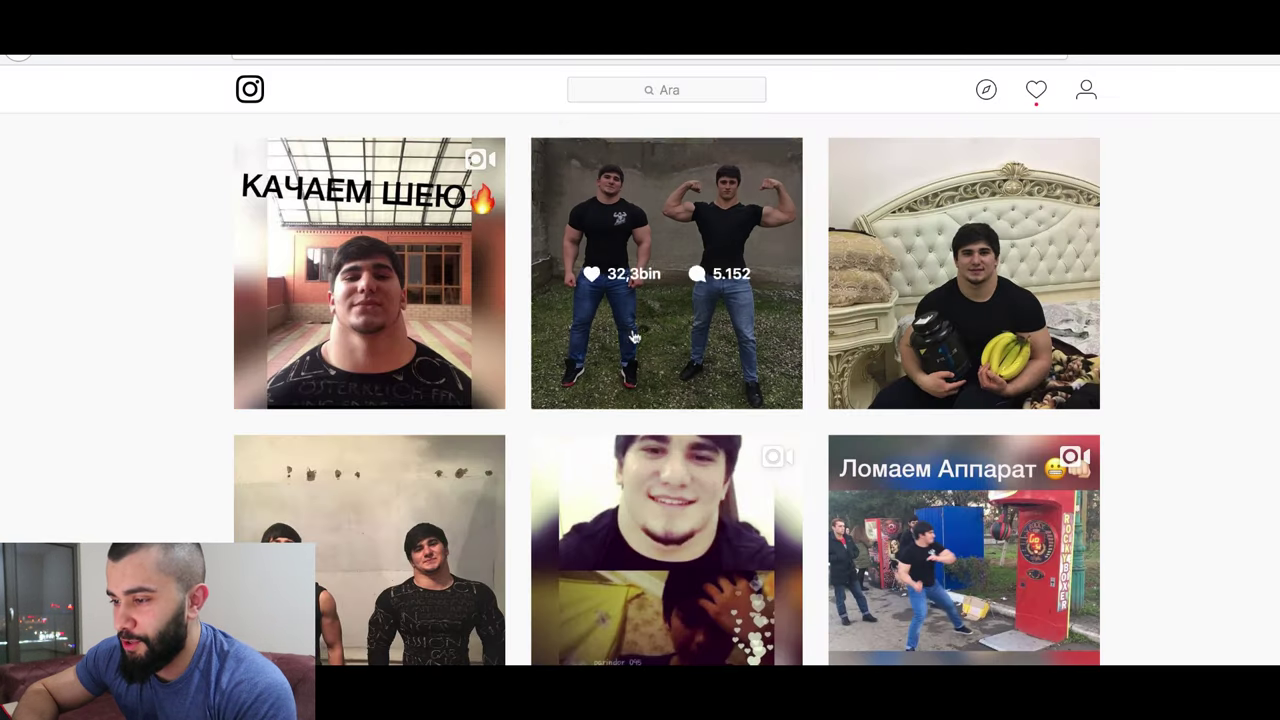
- Examine the flexing photo by the concrete wall, the "КТО БЫСТРЕЕ?" video and the patterned black shirt photo in the profile
click(633, 337)
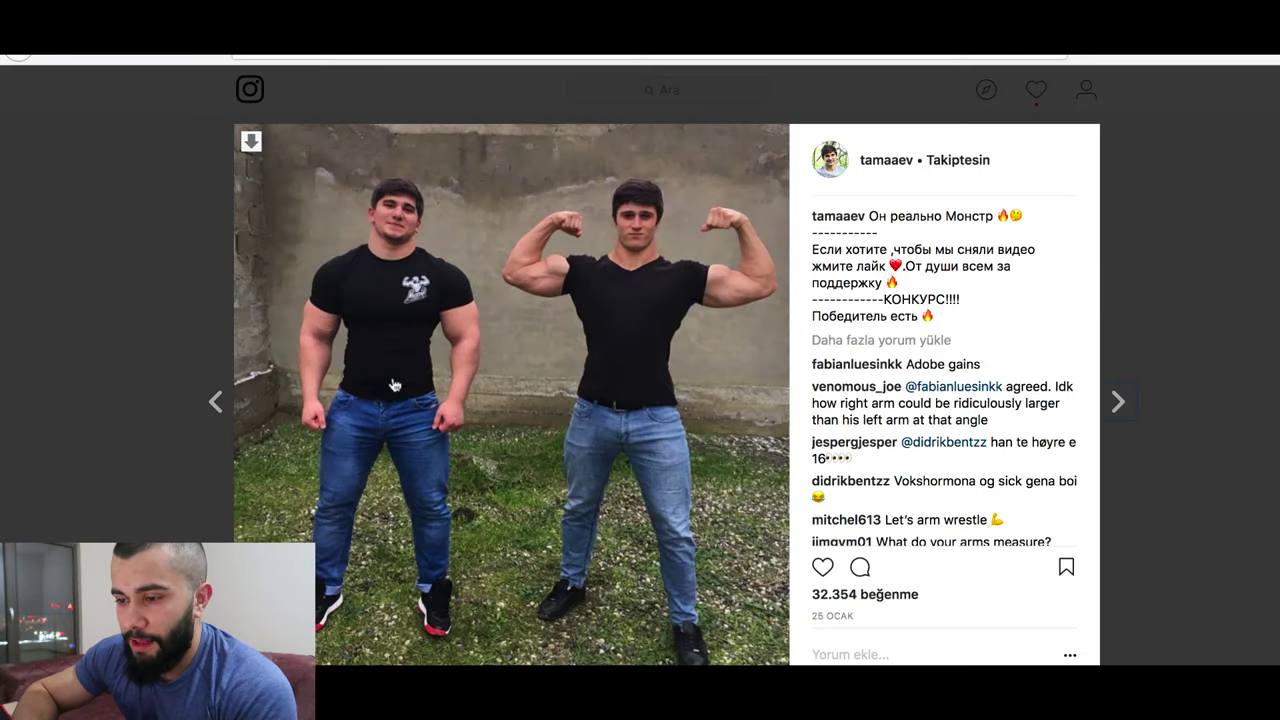
click(74, 426)
scroll(280, 508, down, 6)
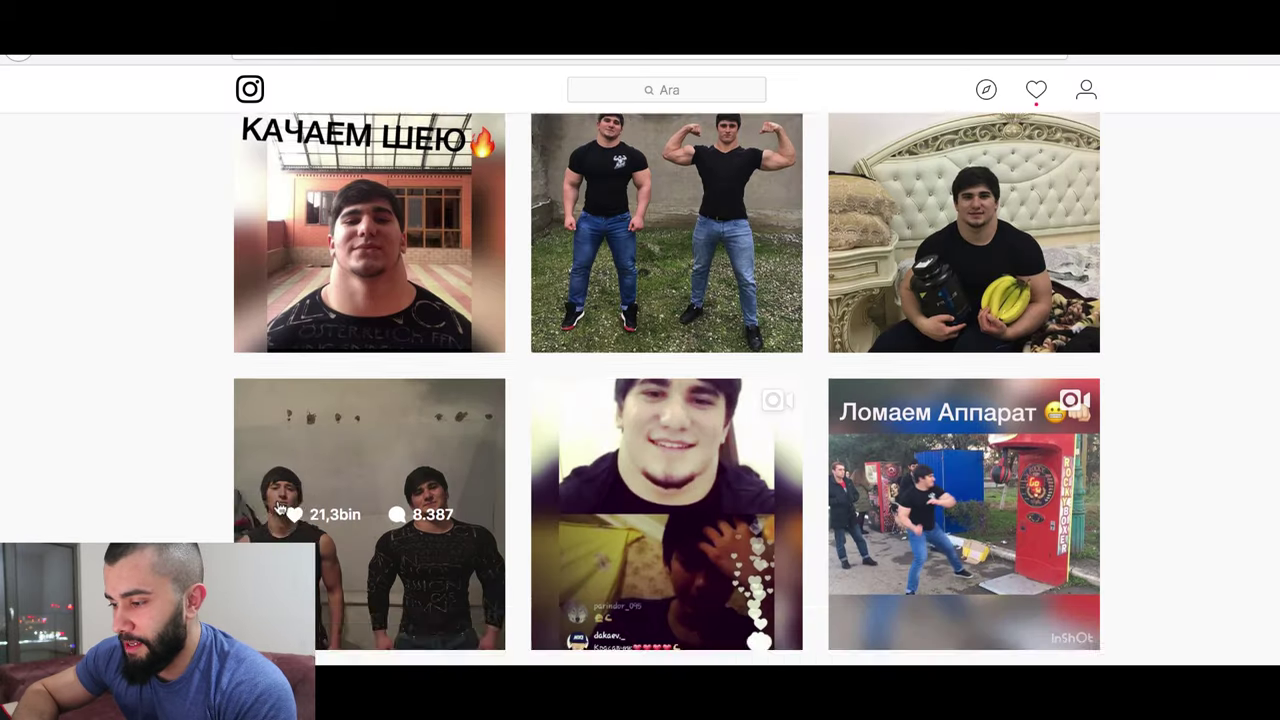
scroll(280, 508, down, 1)
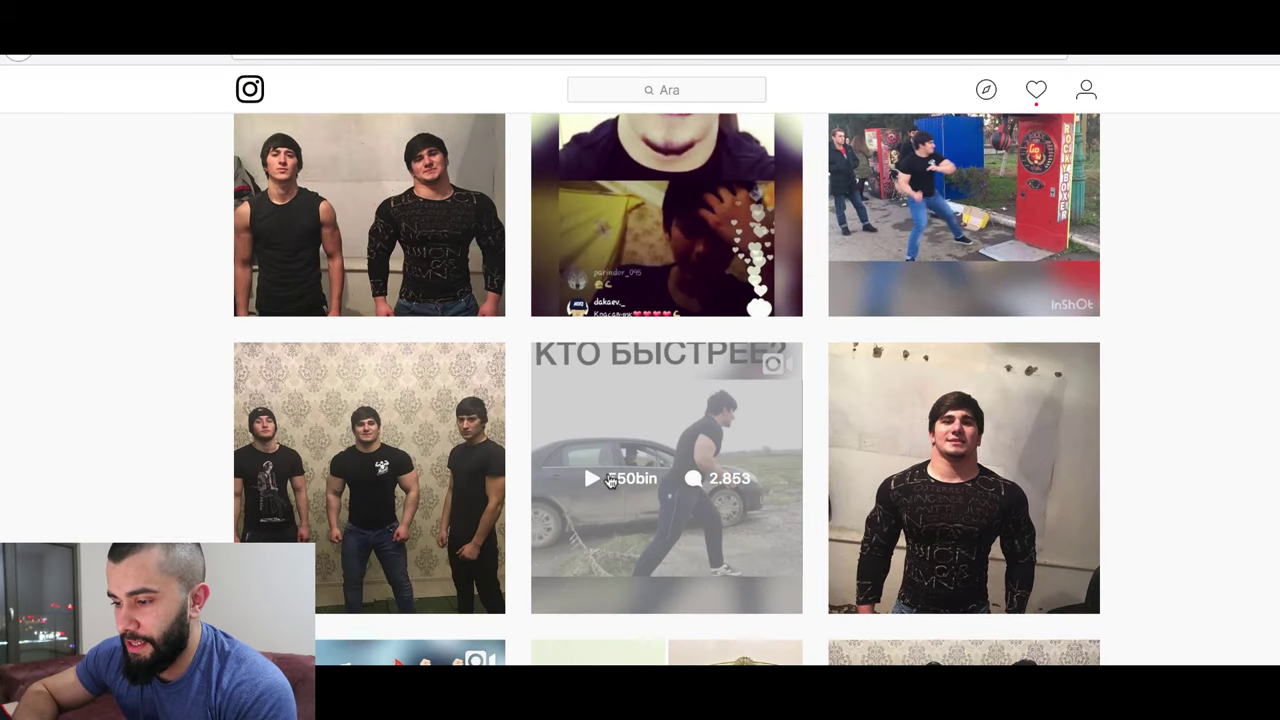
click(608, 482)
click(604, 468)
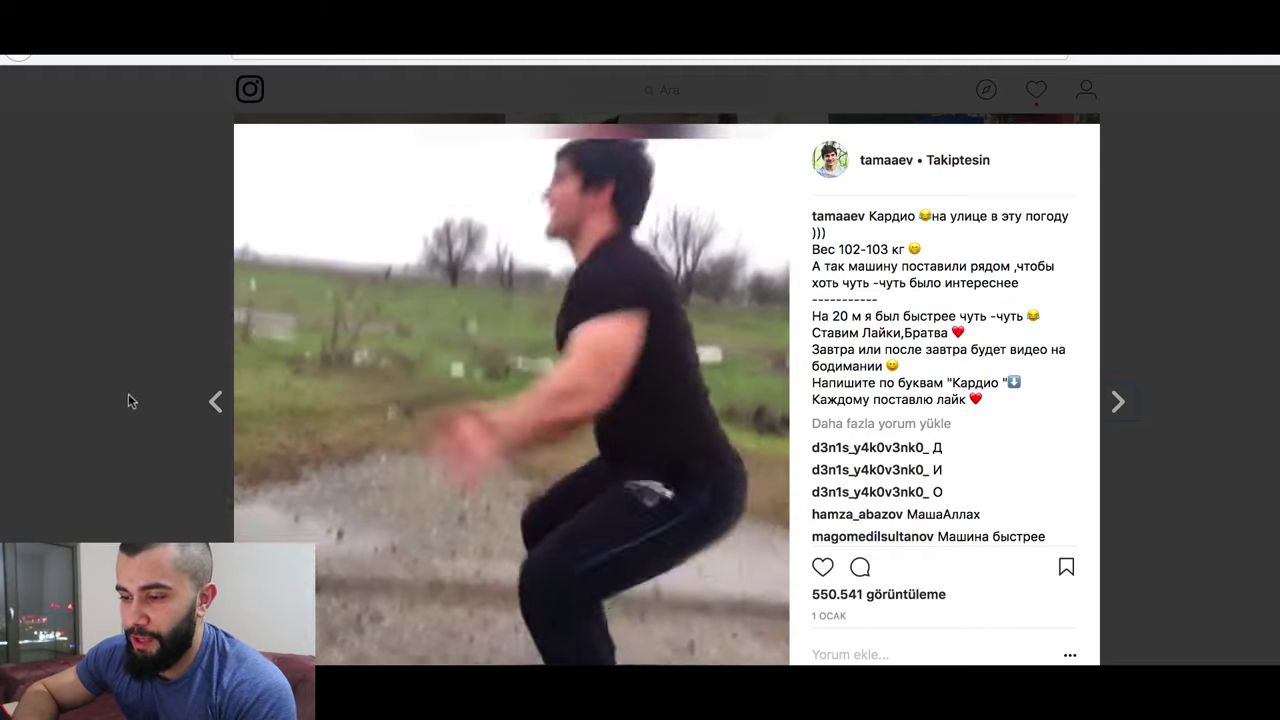
click(108, 405)
scroll(660, 470, down, 3)
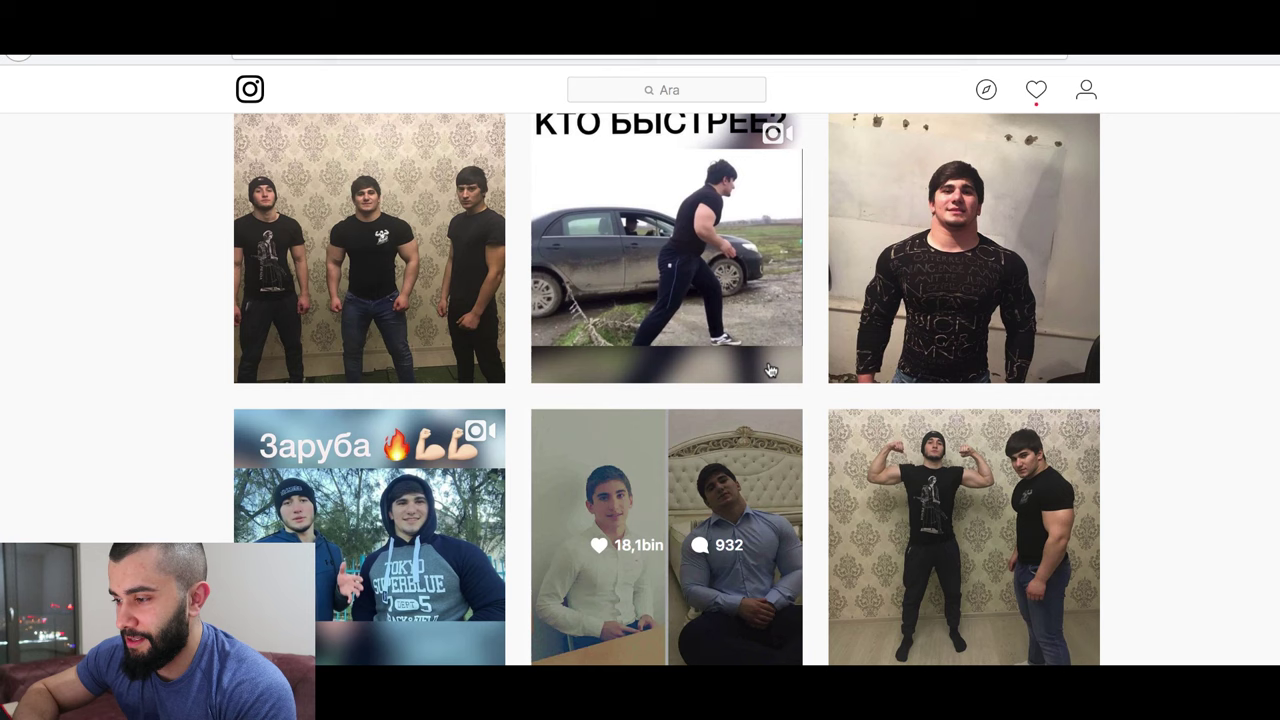
click(1012, 344)
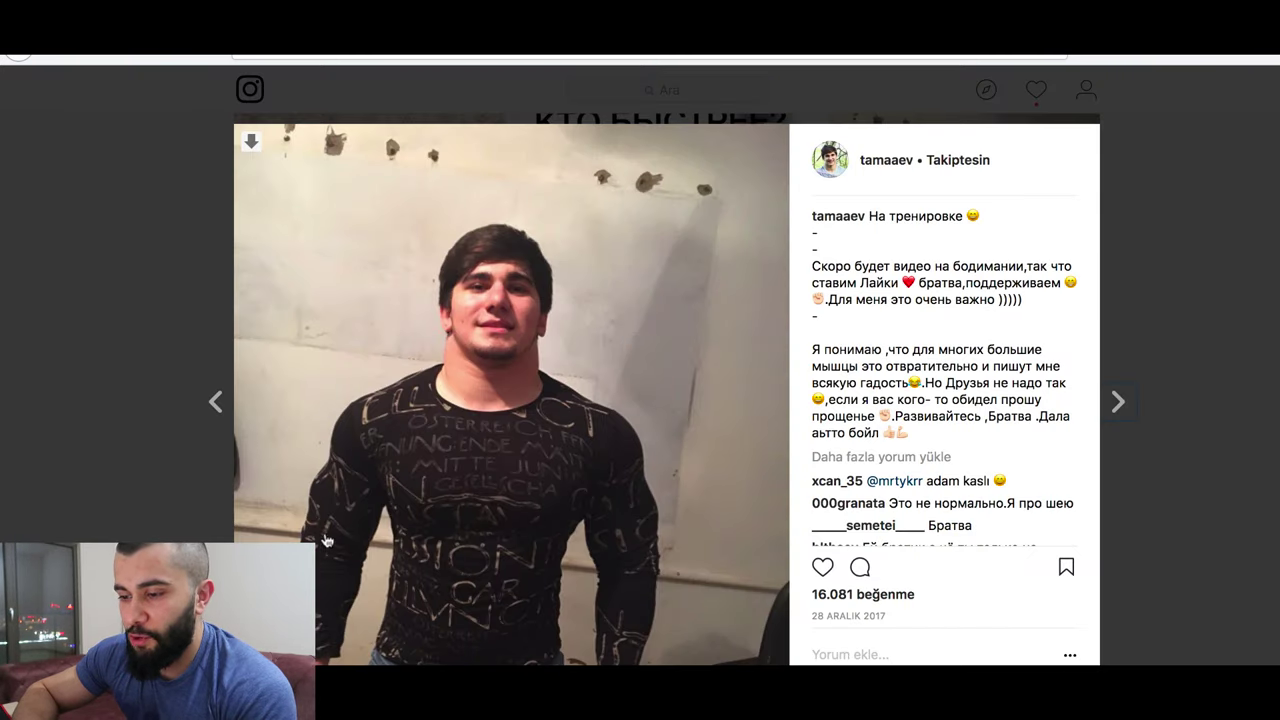
click(113, 438)
- Browse the profile's older posts, including the enlarged gym photo from 22 August 2017, to examine the physique
scroll(114, 443, down, 5)
scroll(250, 483, down, 6)
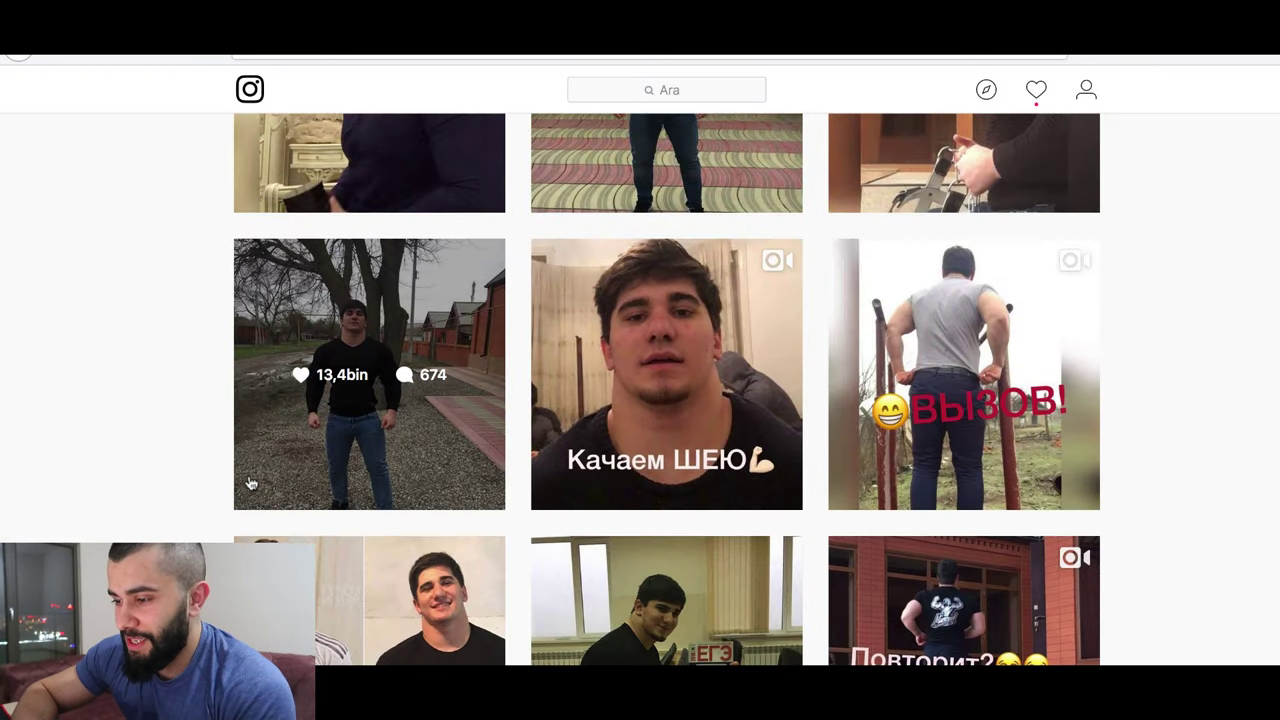
scroll(250, 483, down, 5)
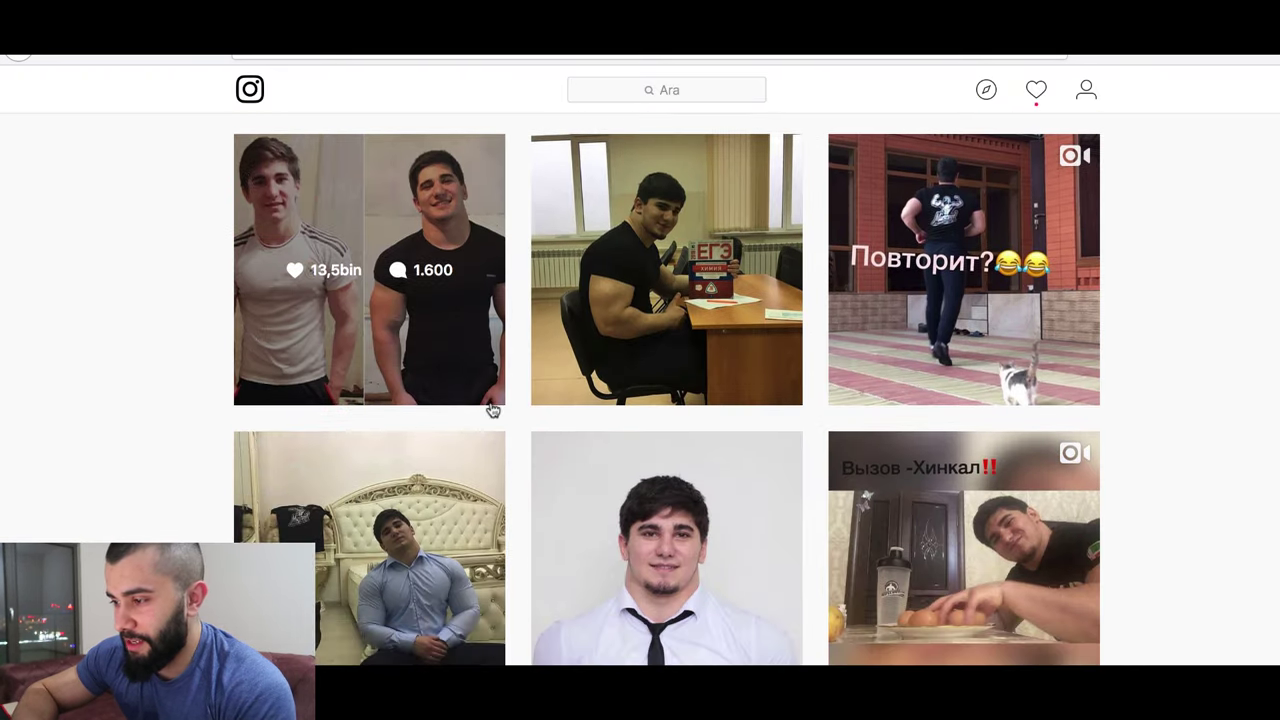
scroll(492, 410, down, 2)
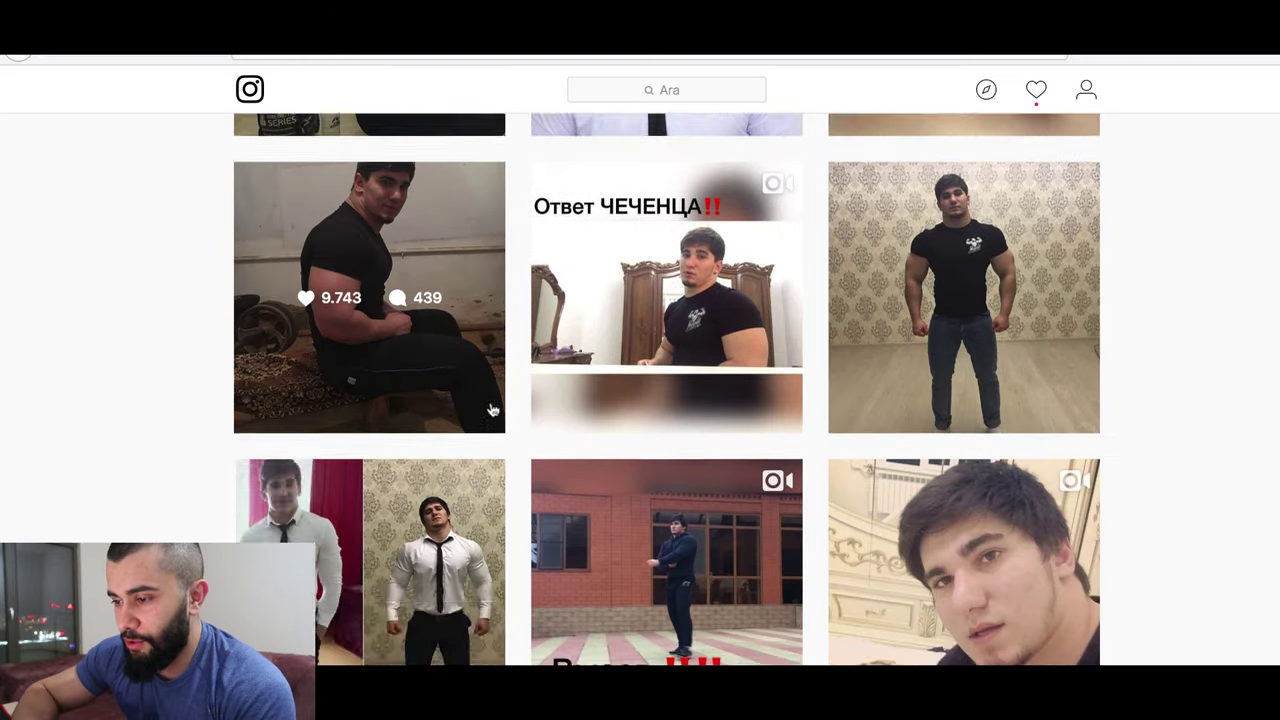
scroll(492, 410, up, 3)
scroll(835, 322, down, 10)
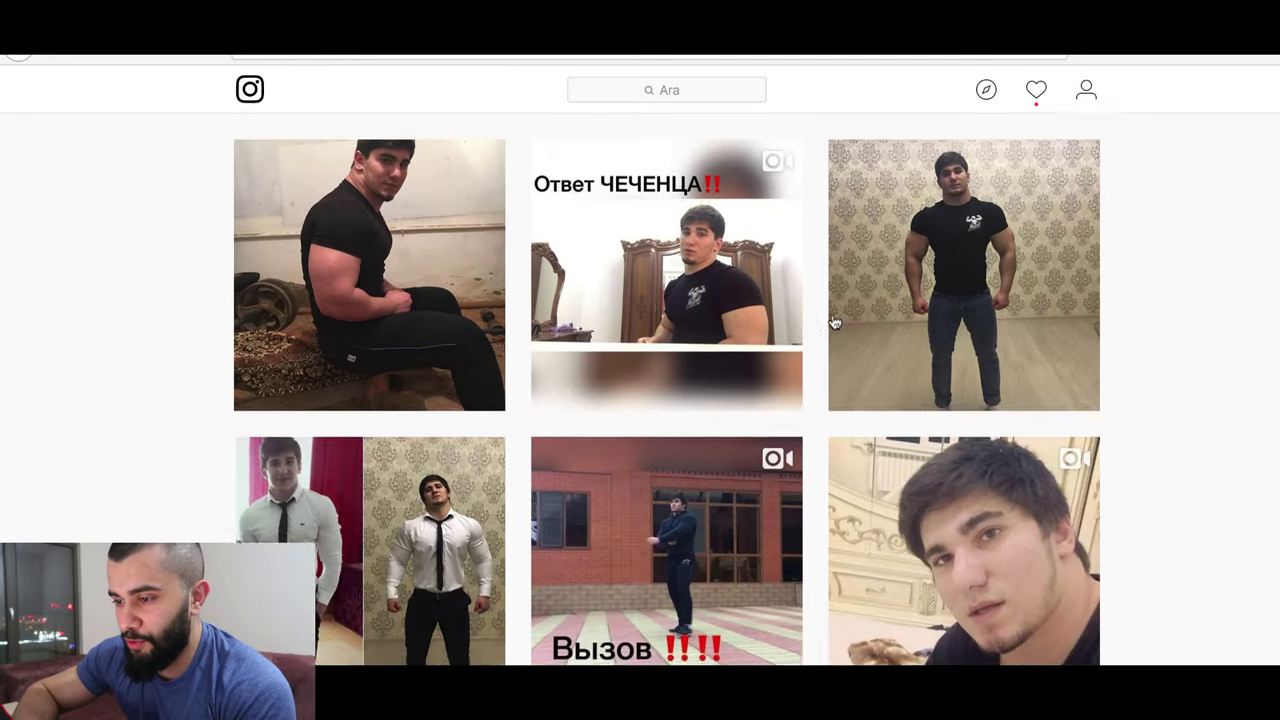
scroll(551, 519, down, 6)
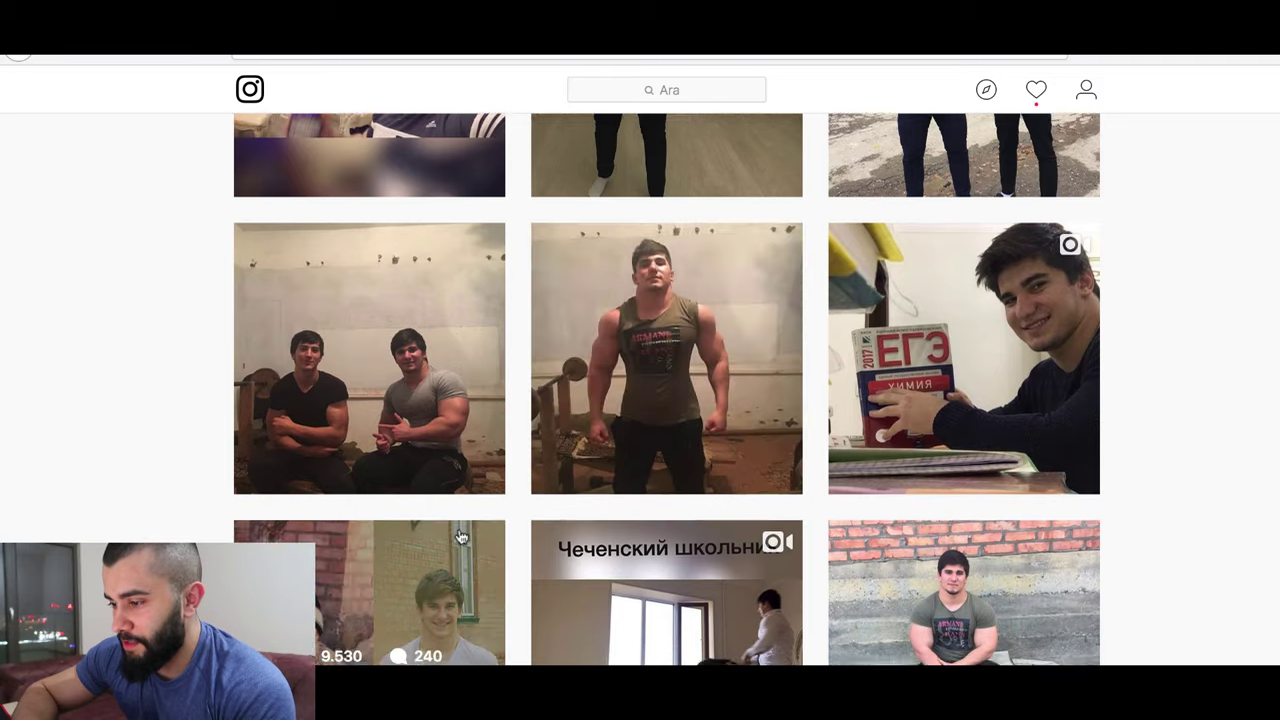
scroll(590, 400, down, 5)
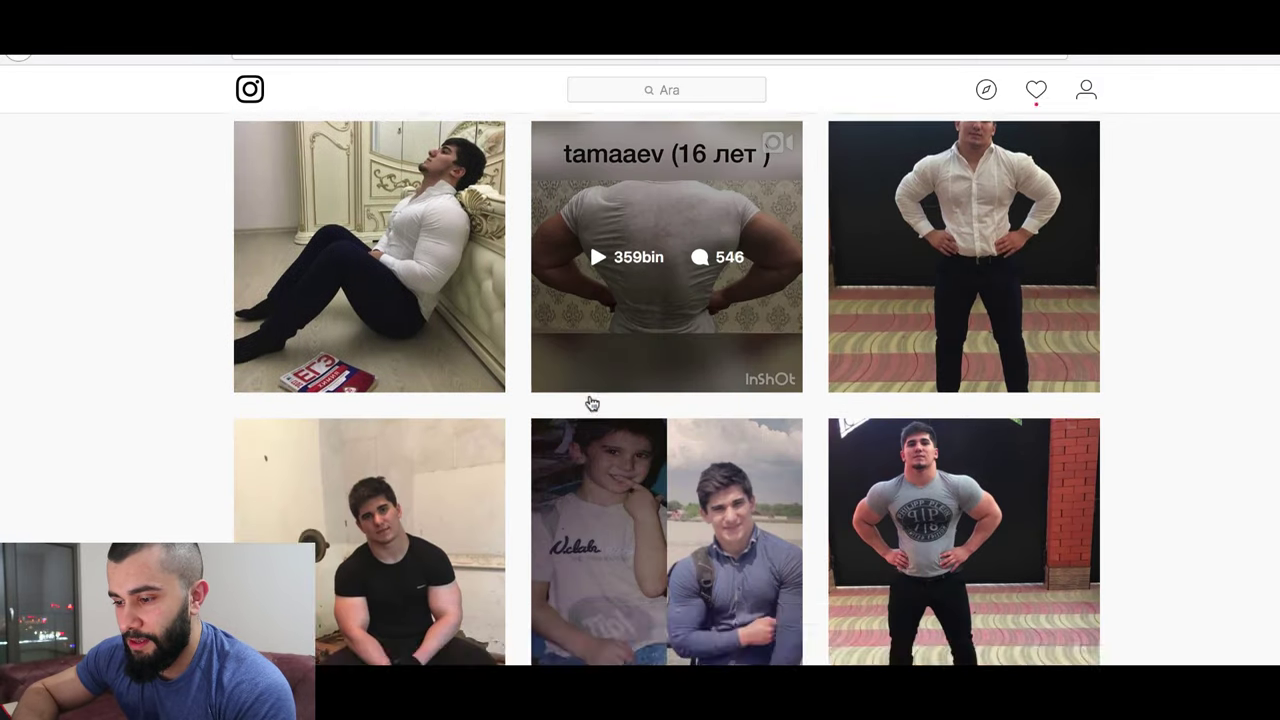
scroll(590, 400, down, 1)
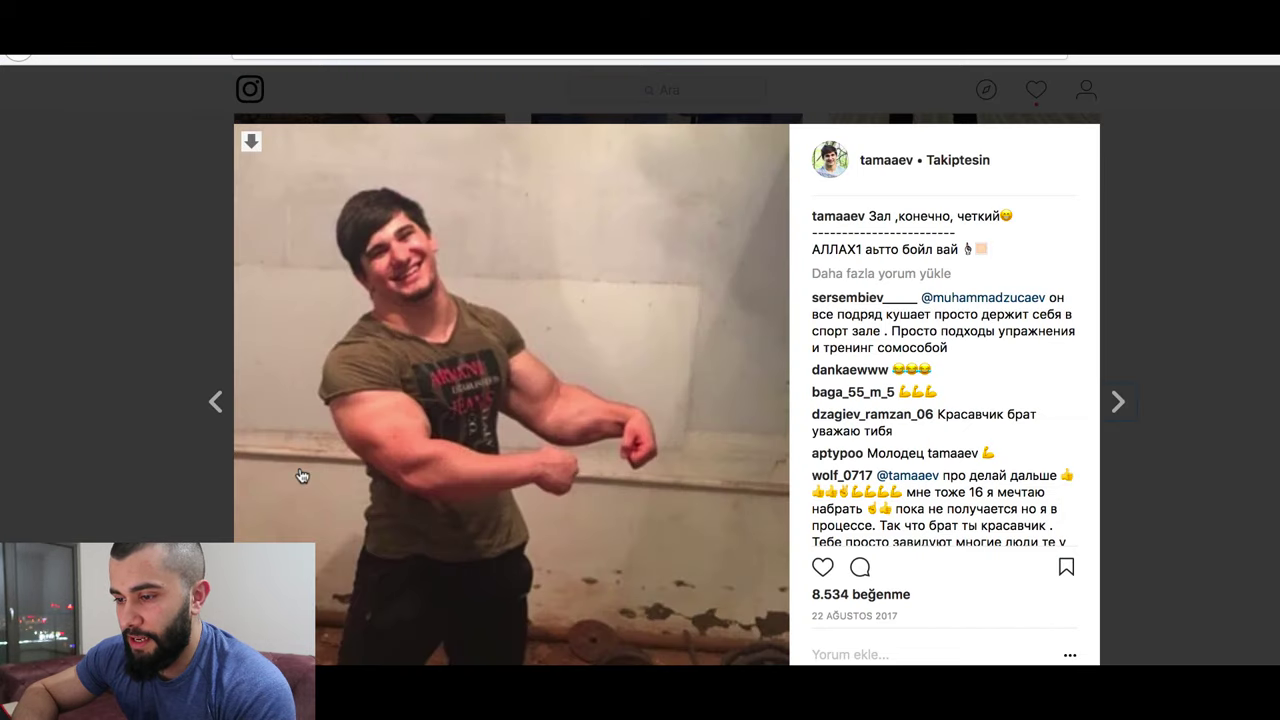
click(130, 481)
scroll(175, 525, down, 4)
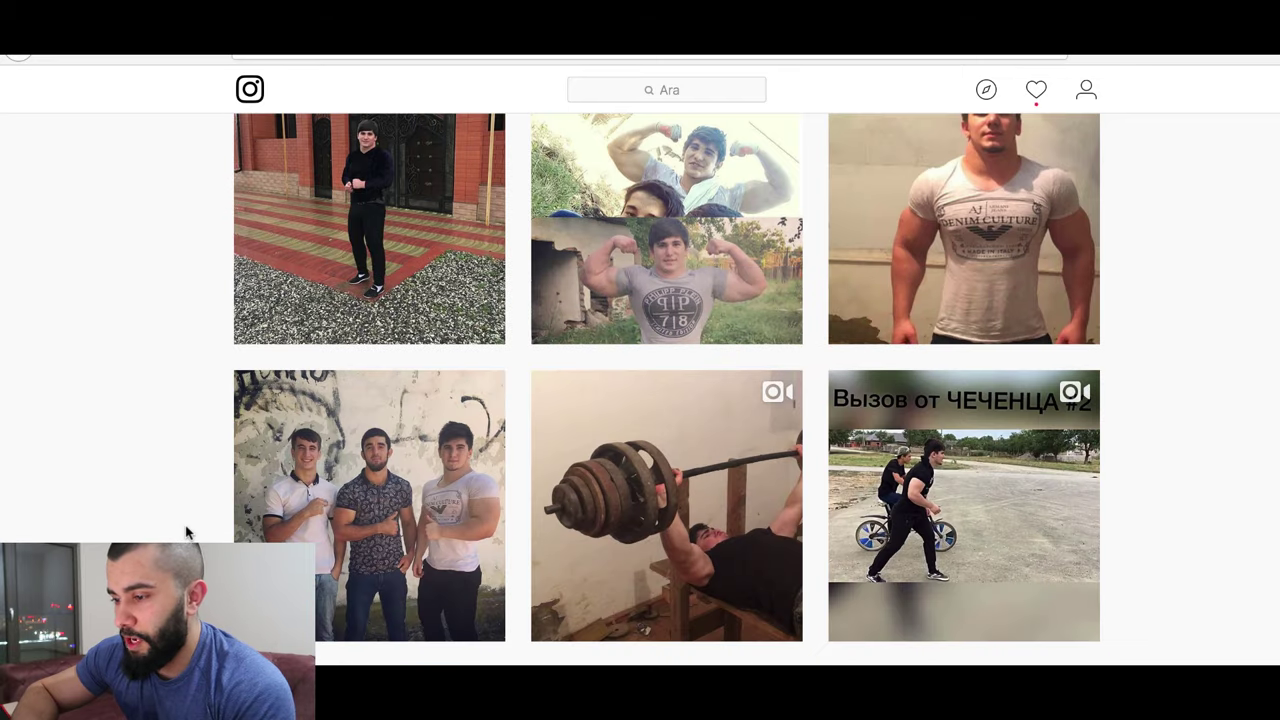
scroll(186, 532, down, 3)
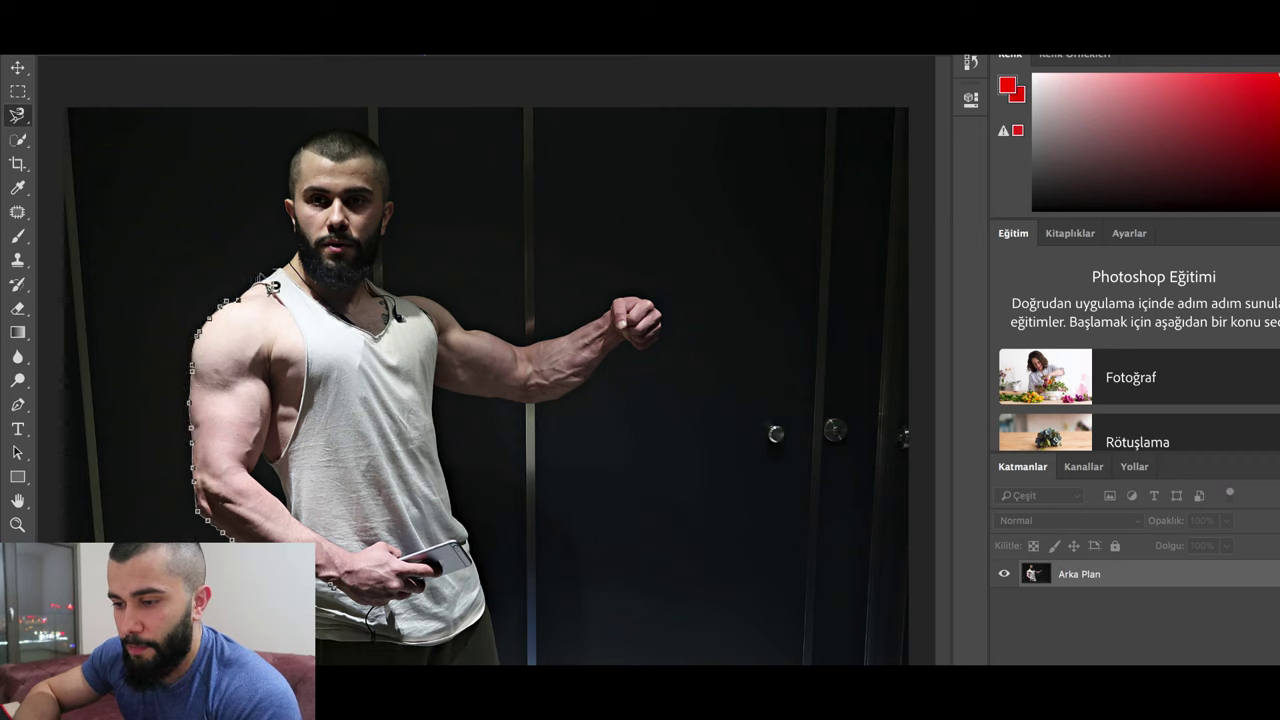
- Switch to Photoshop and trace the man's torso and arms with the Magnetic Lasso, excluding the gap between arm and shirt
drag(305, 262, 428, 316)
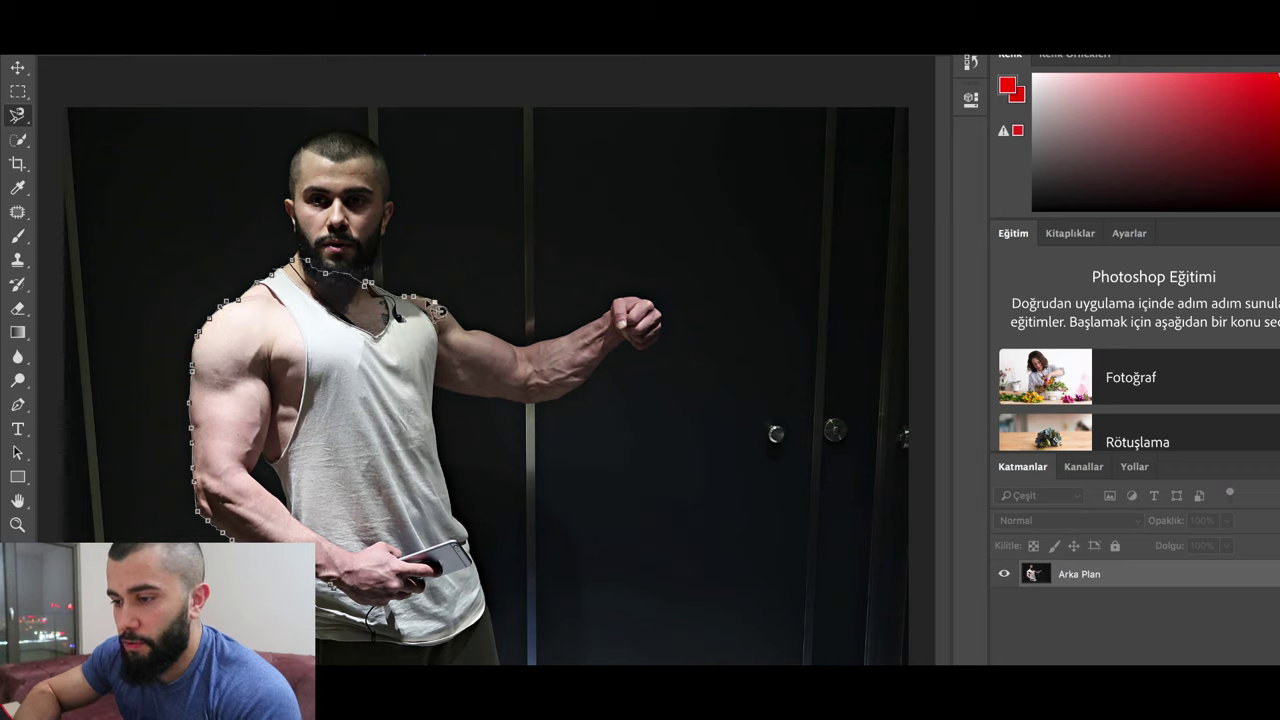
drag(432, 310, 475, 338)
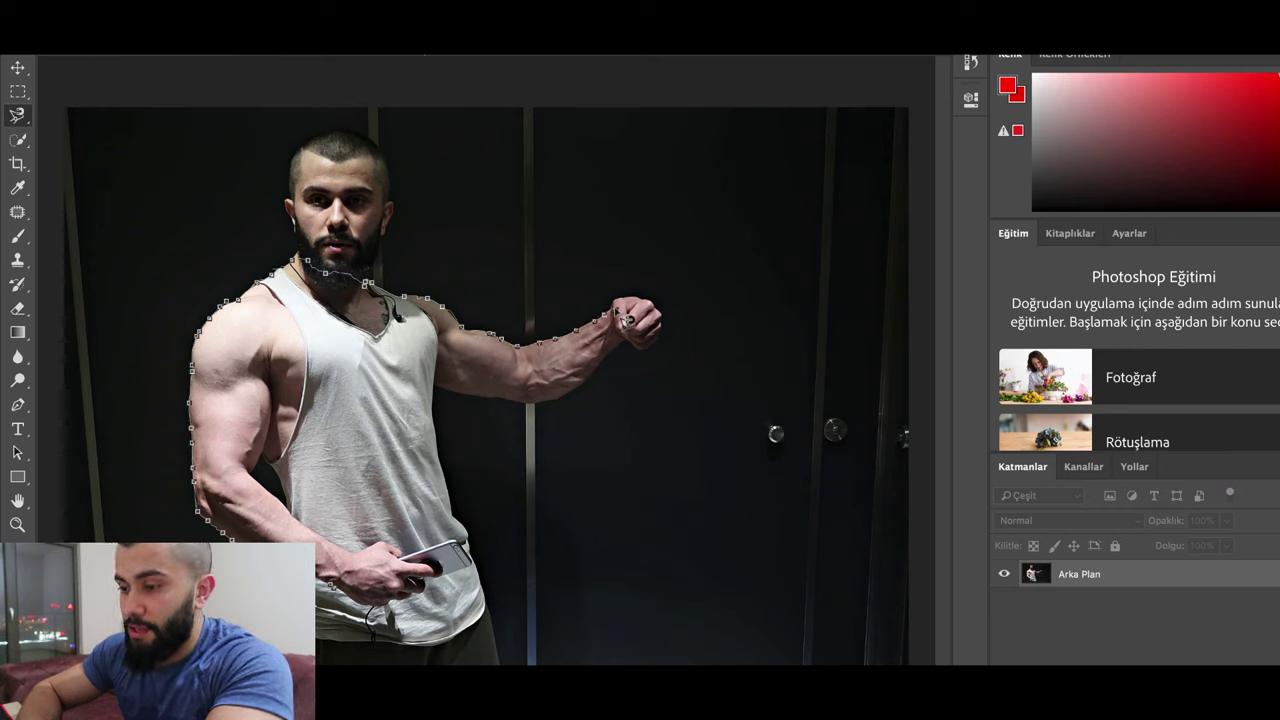
mouse_move(625, 318)
mouse_down()
mouse_move(636, 358)
mouse_move(591, 398)
mouse_move(473, 397)
mouse_move(442, 435)
mouse_move(463, 515)
mouse_up()
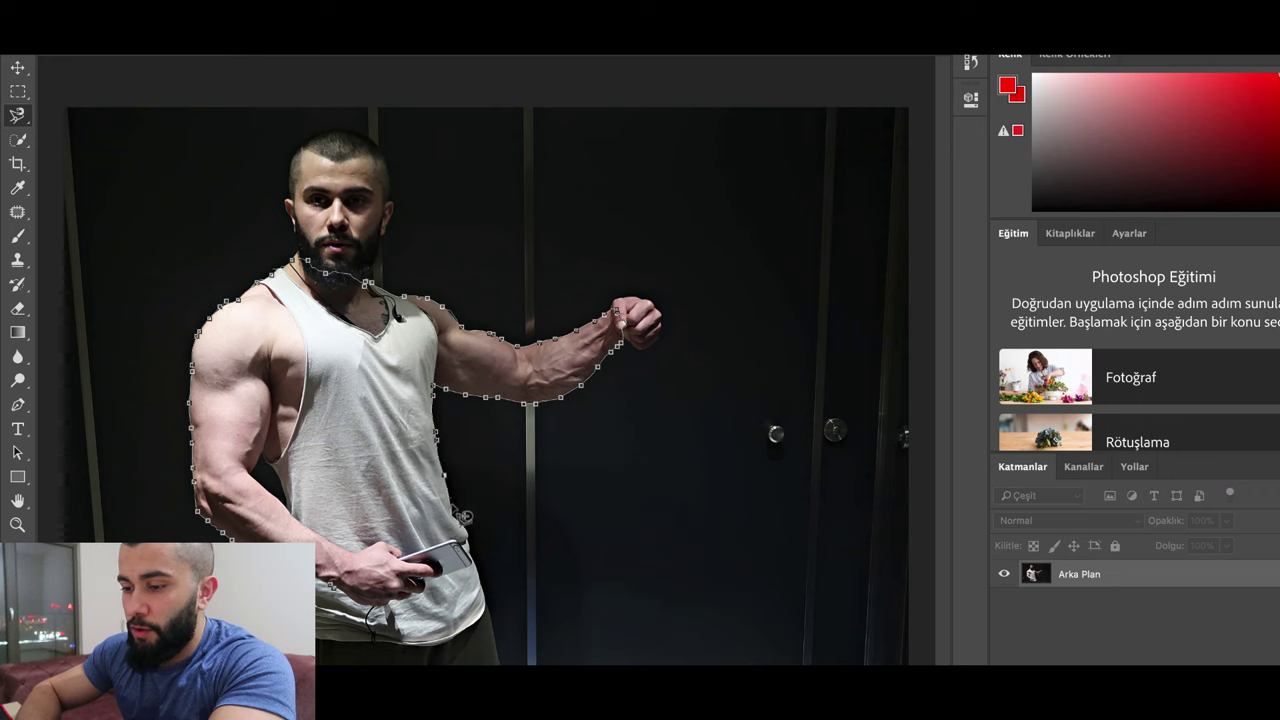
mouse_move(478, 577)
mouse_down()
mouse_move(476, 615)
mouse_move(461, 601)
mouse_move(395, 608)
mouse_up()
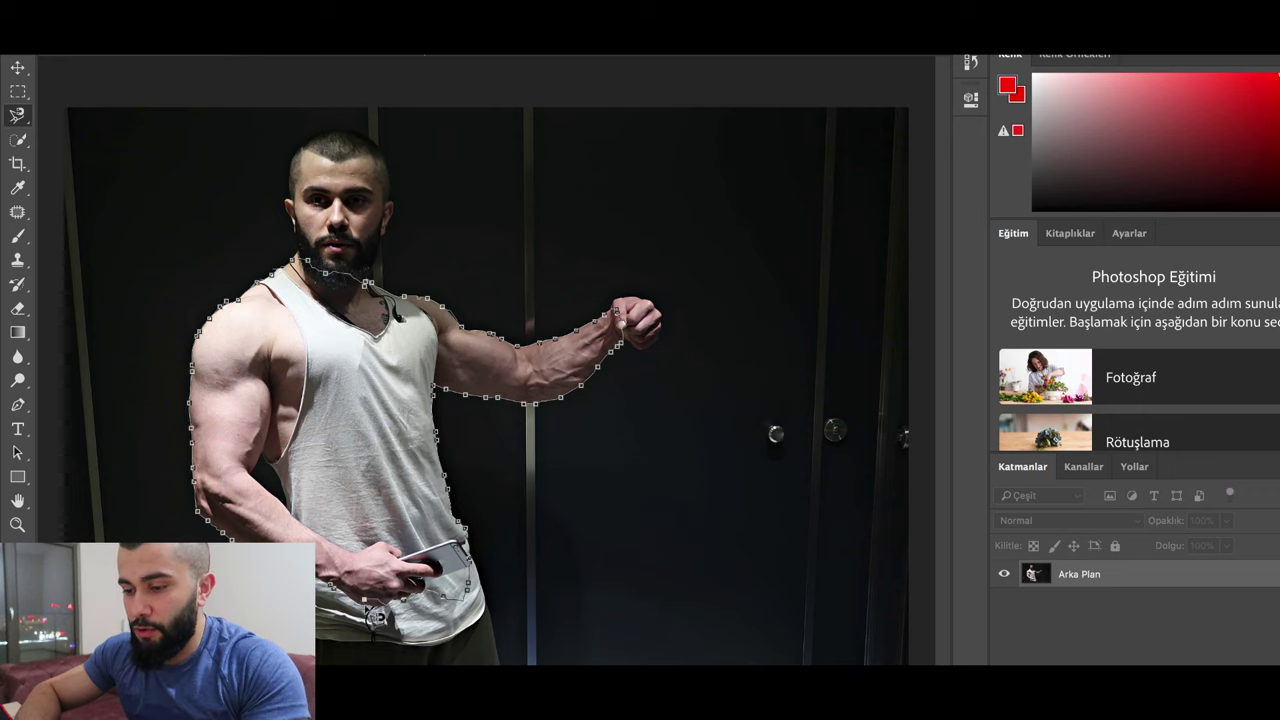
double_click(345, 593)
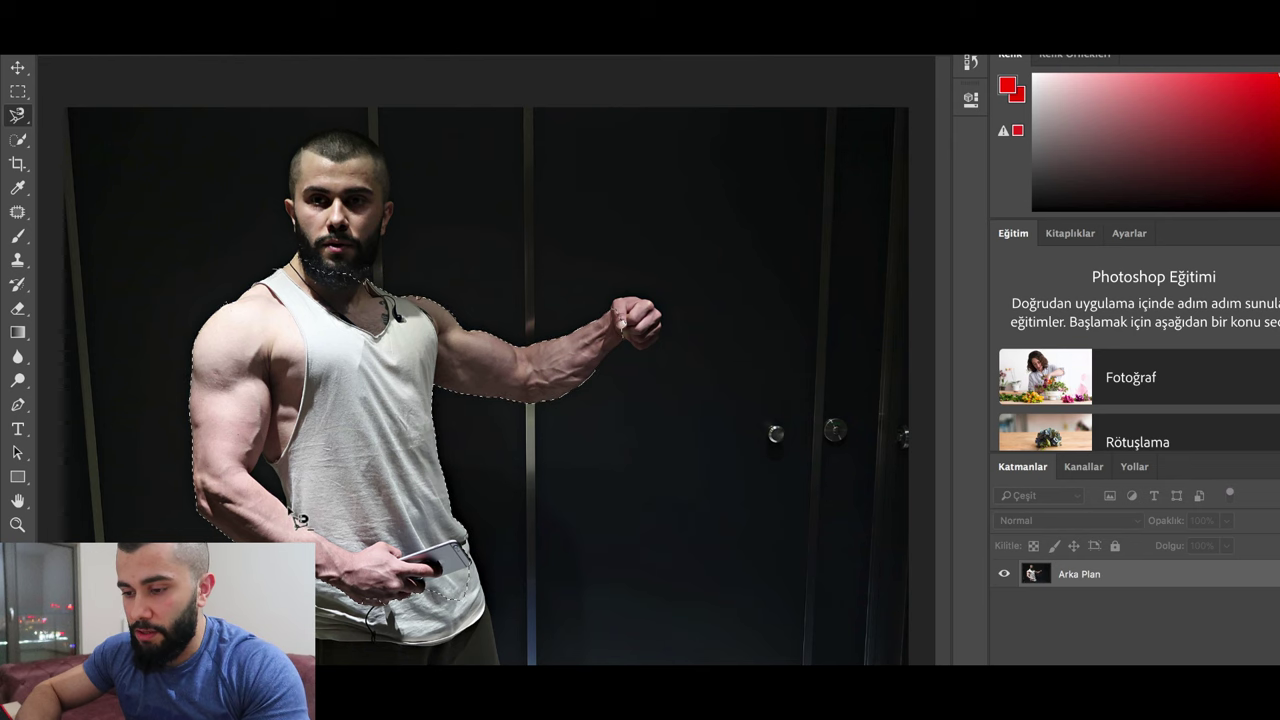
click(264, 462)
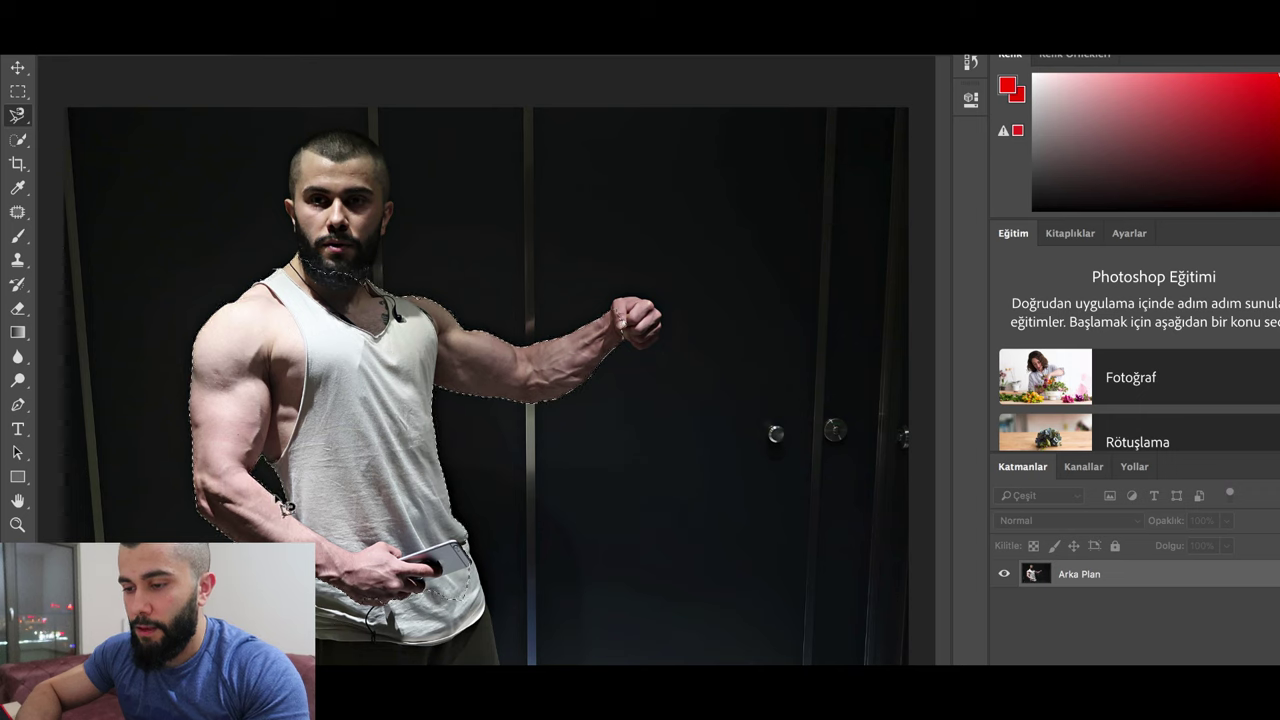
- Feather the edges of the torso and arm selection
right_click(300, 400)
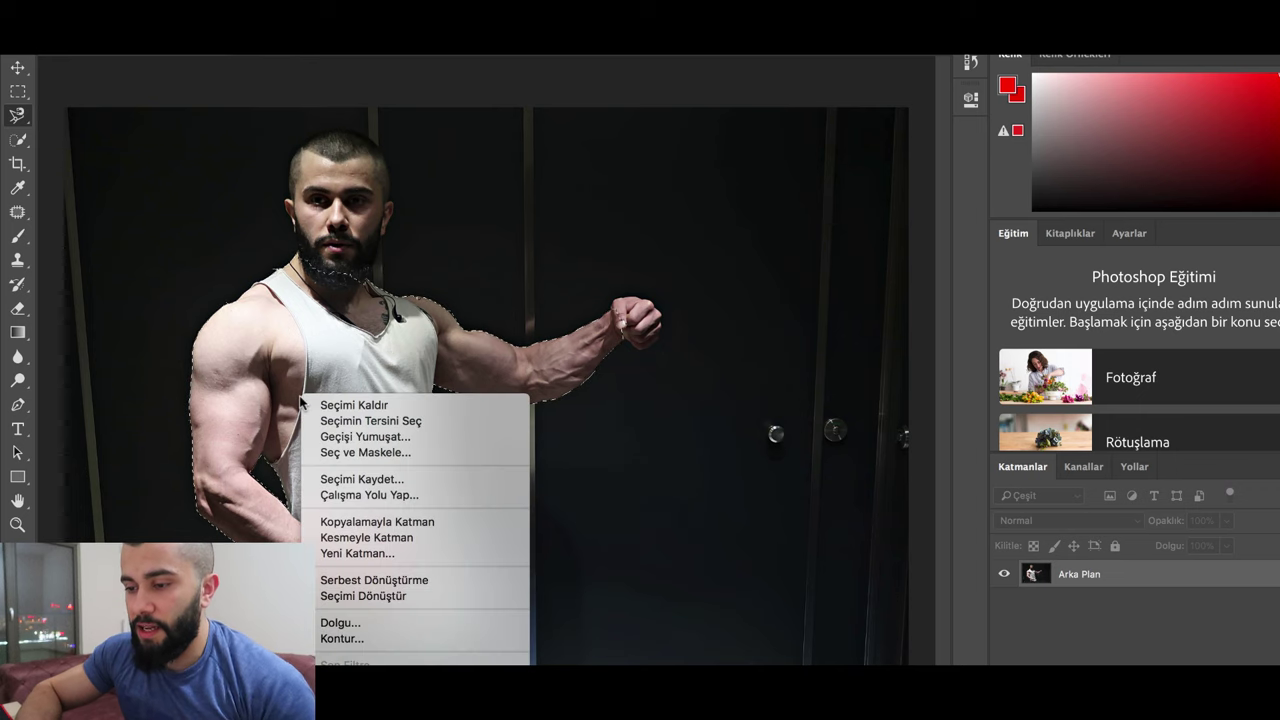
click(345, 436)
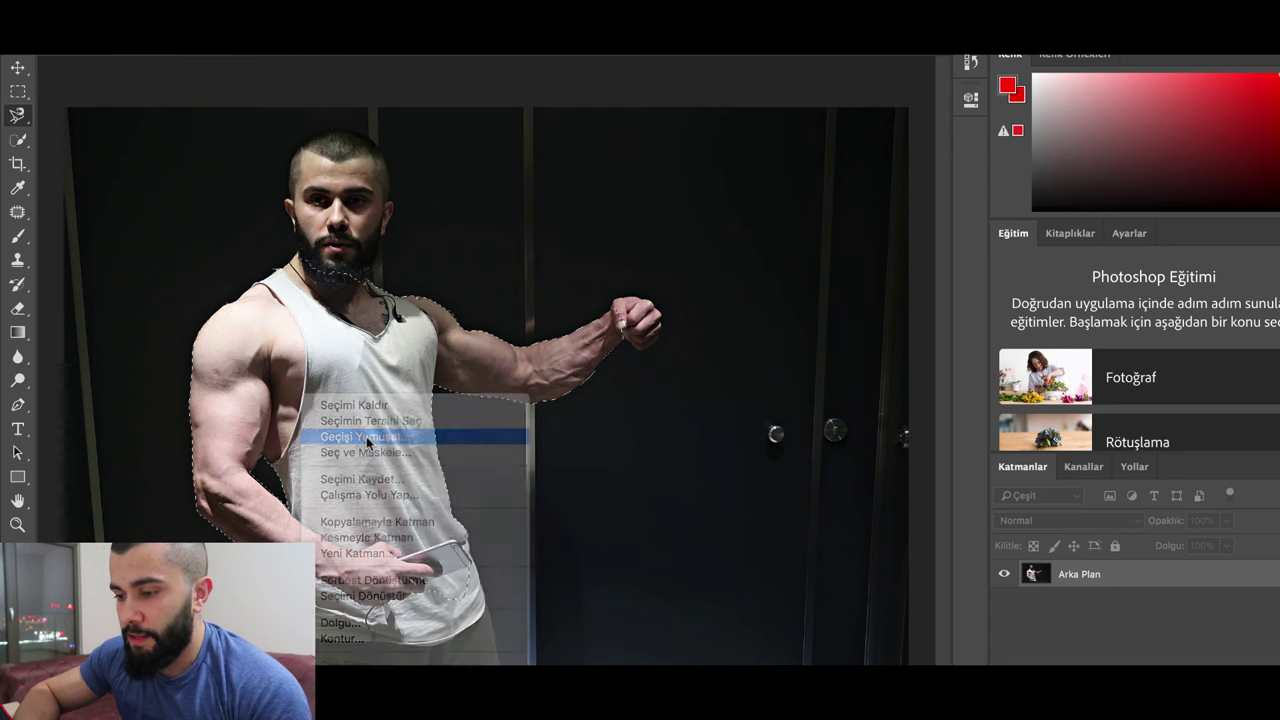
key(Return)
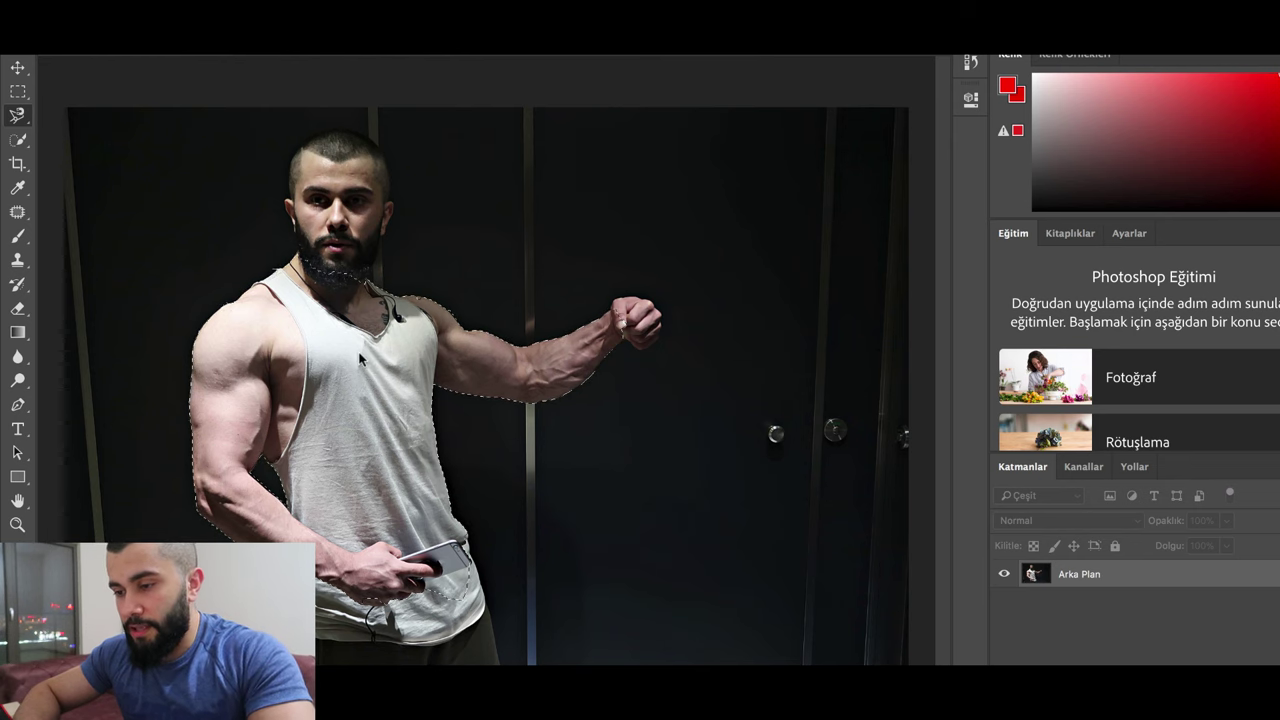
- Copy the selected torso and arms to a new layer
key(ctrl+shift+x)
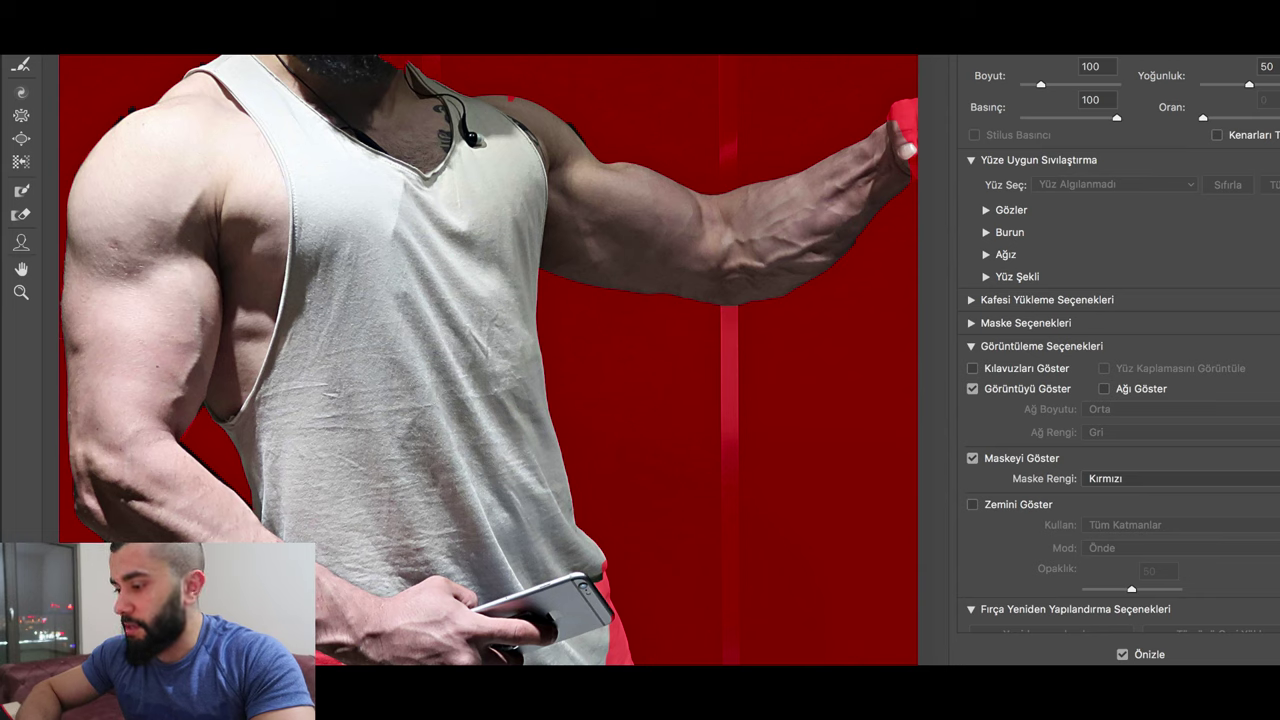
key(Escape)
right_click(363, 394)
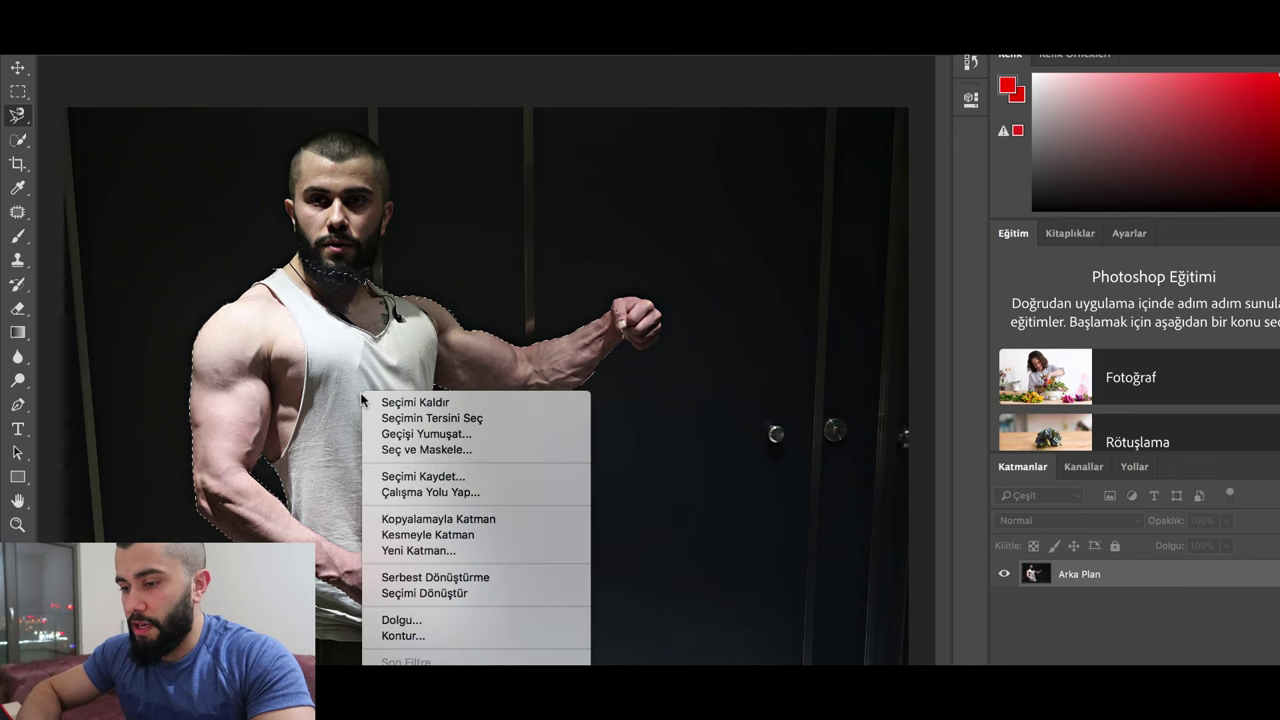
click(439, 519)
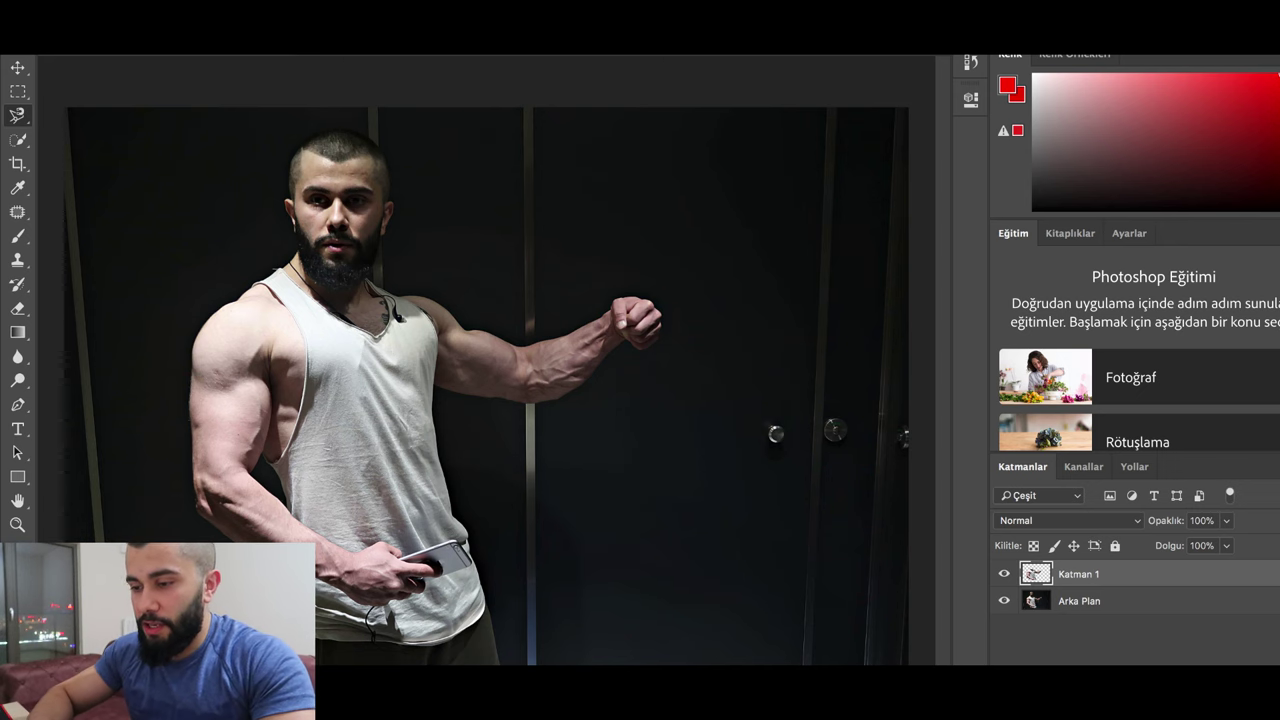
- Open Liquify on the copied body layer and reshape the outstretched arm and lowered forearm with the Forward Warp tool at brush size 625
key(ctrl+shift+x)
click(21, 113)
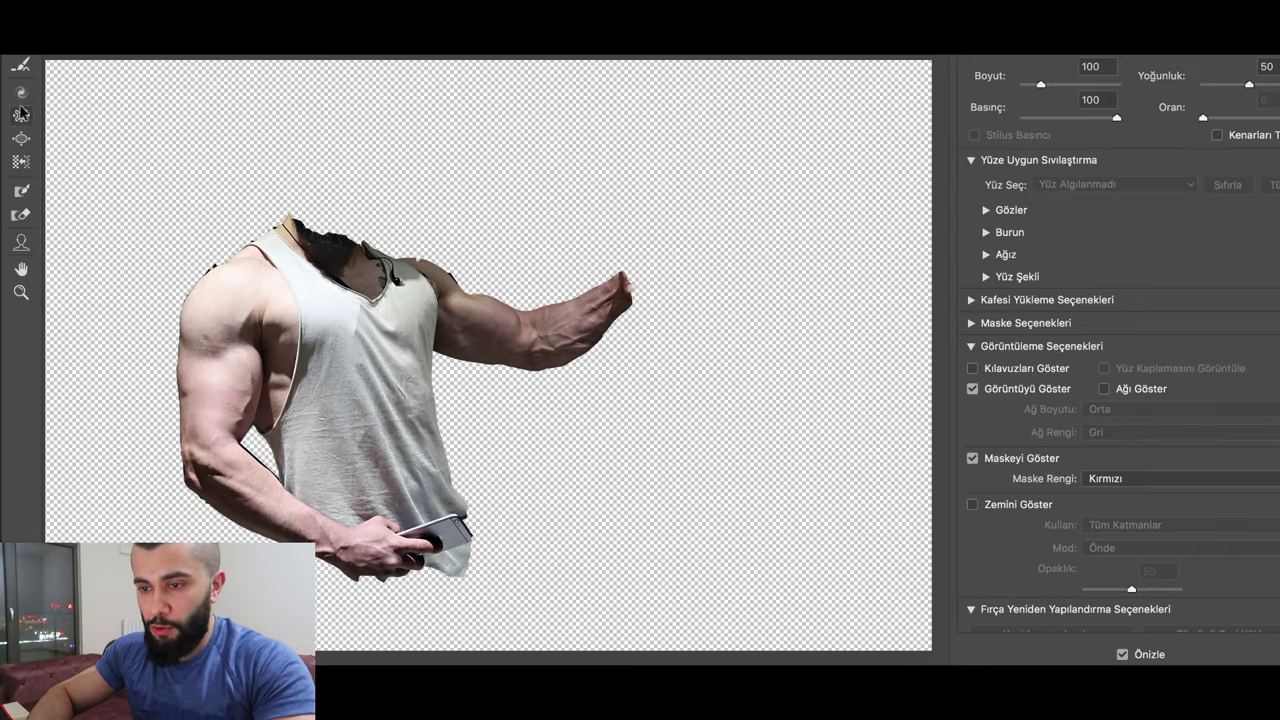
click(24, 140)
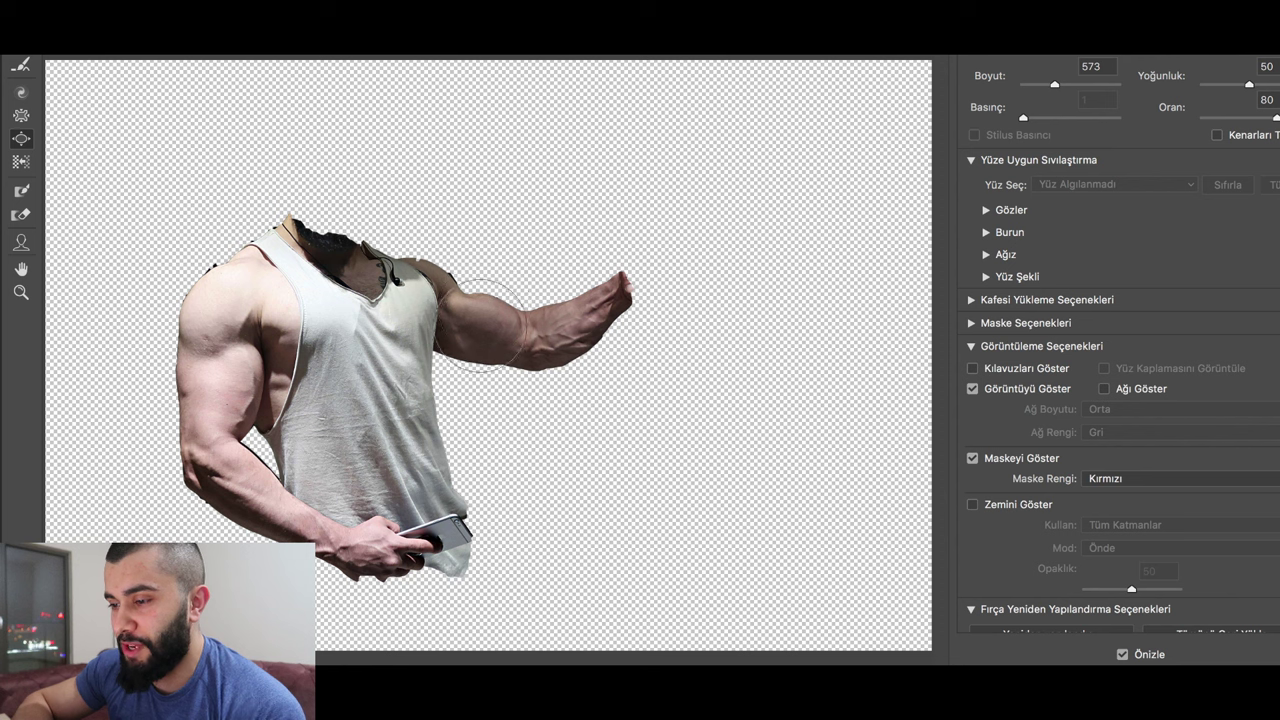
click(21, 64)
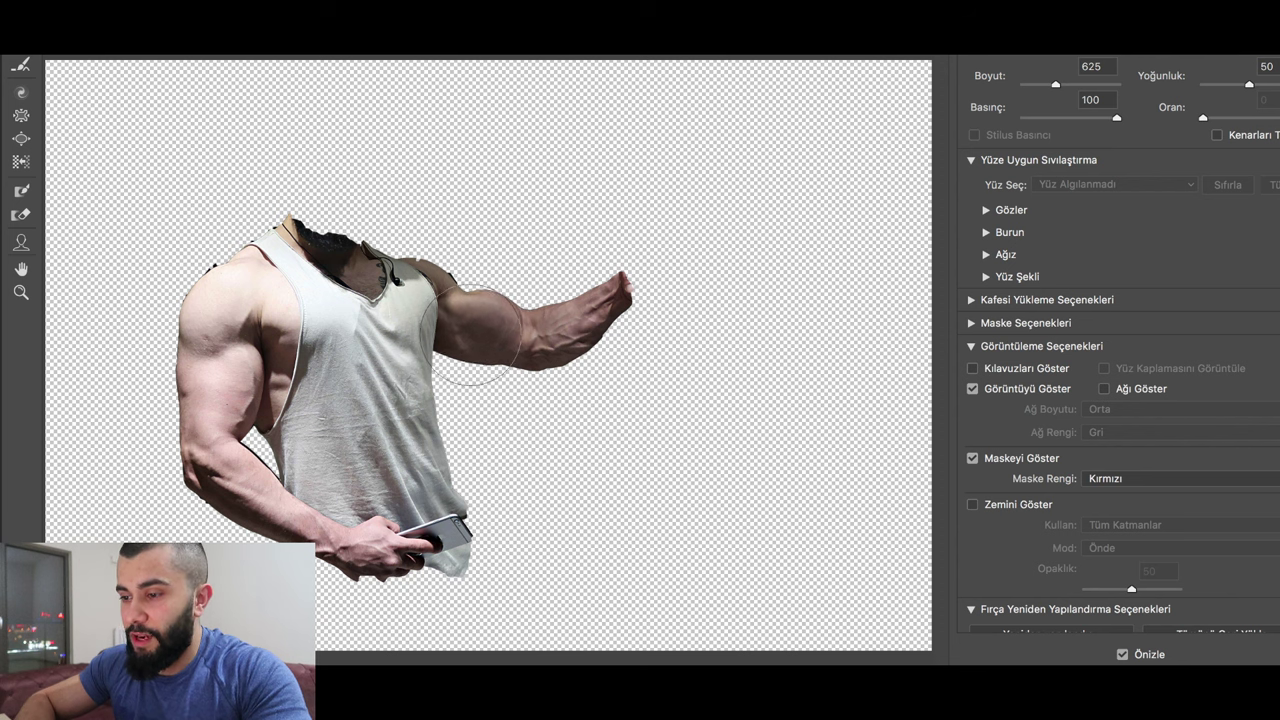
drag(560, 289, 566, 284)
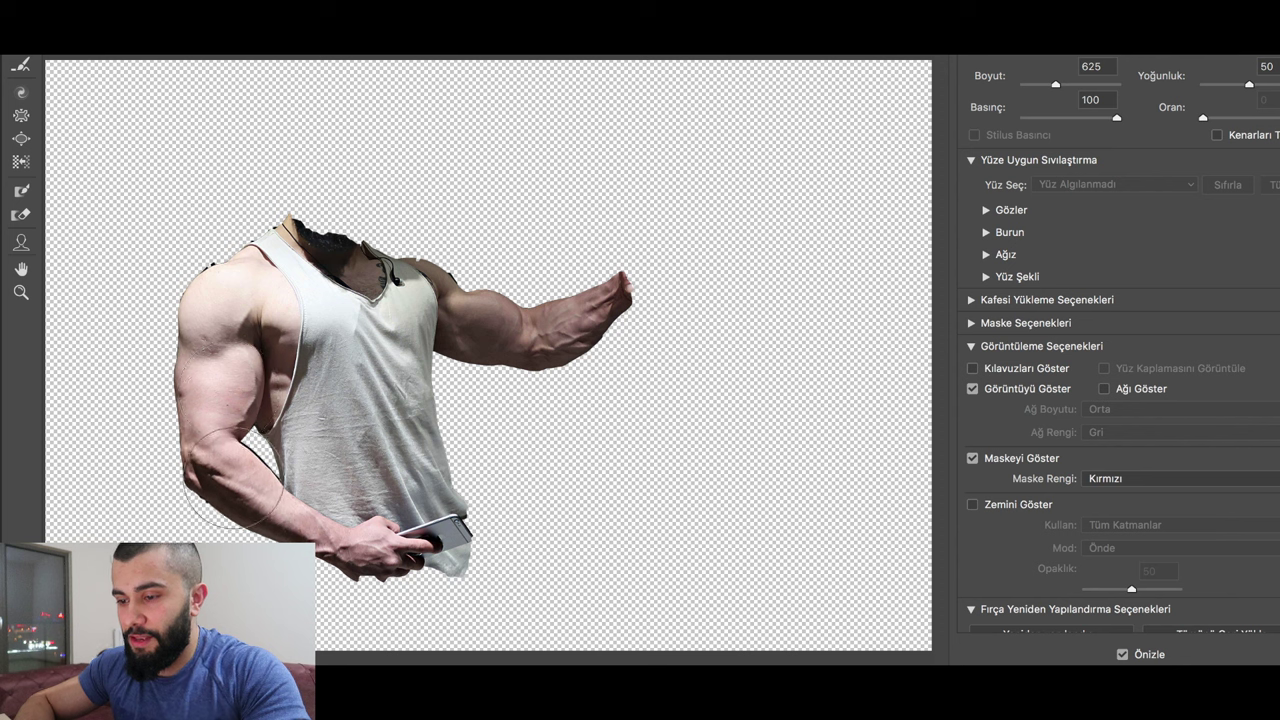
drag(227, 490, 245, 476)
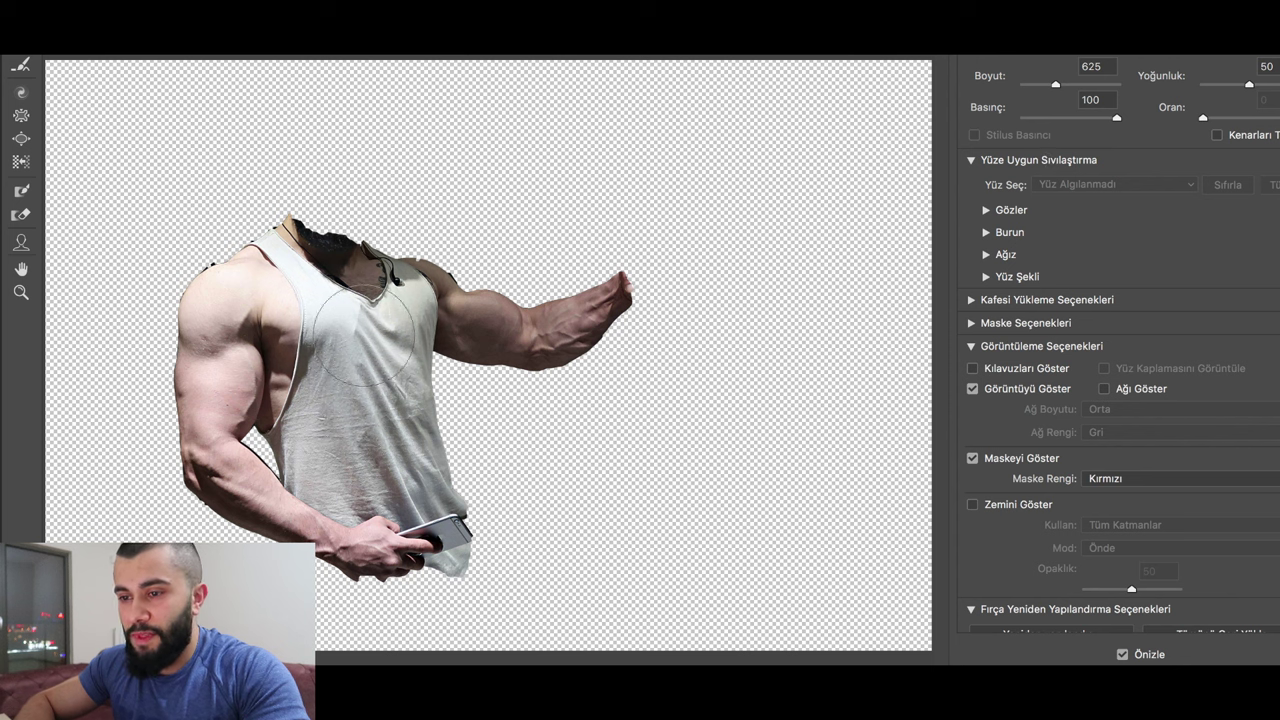
- Enlarge the lowered upper arm and the shoulder beside the neck with the Bloat tool at brush size 573, and apply Liquify
click(24, 140)
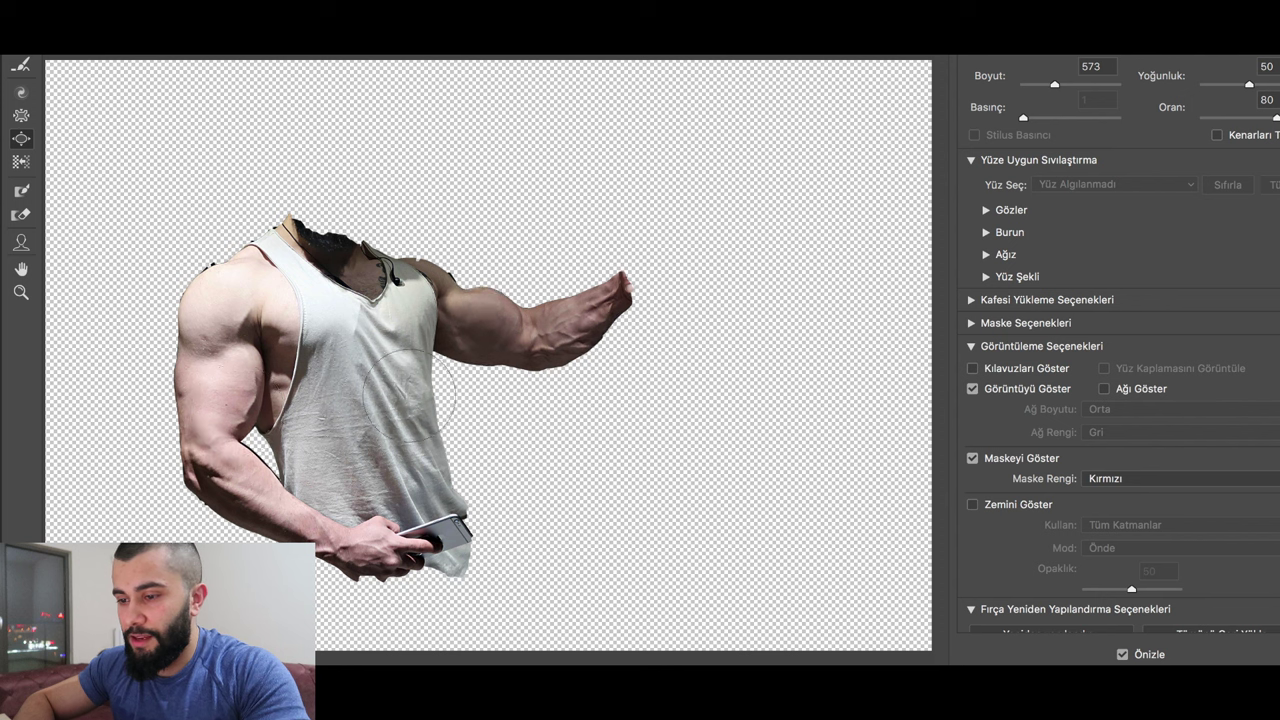
drag(200, 400, 180, 380)
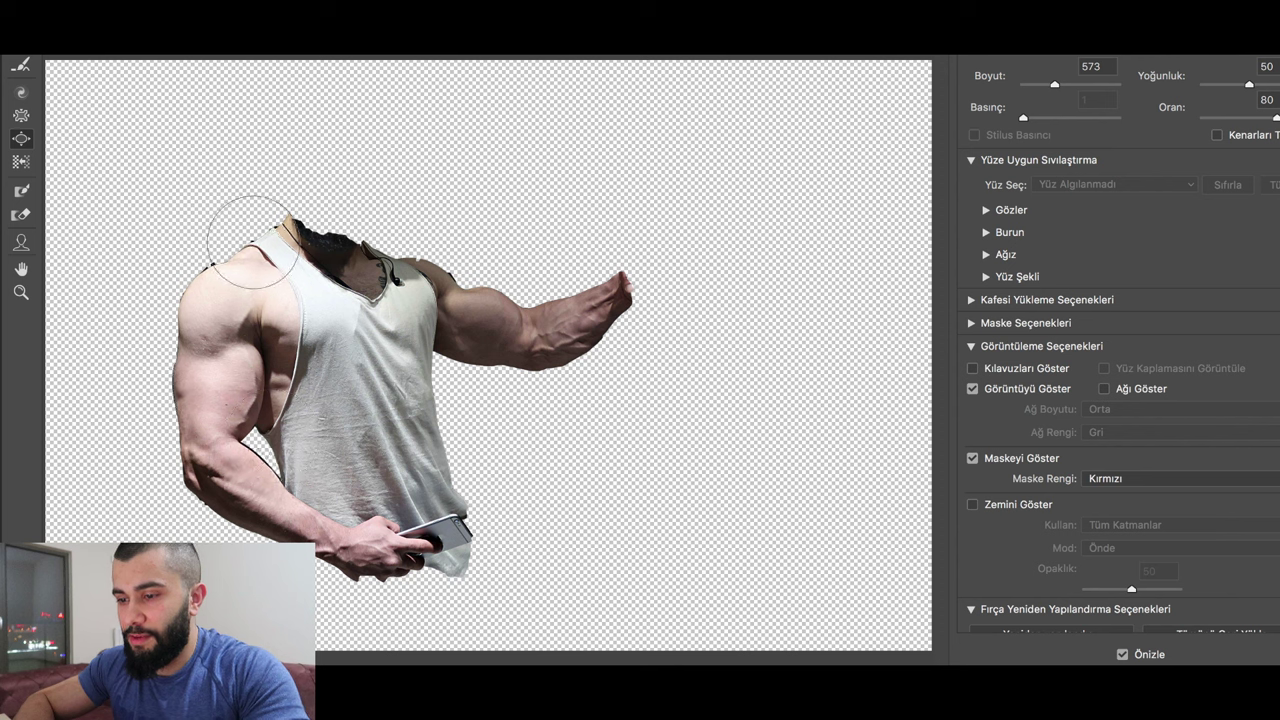
drag(252, 242, 247, 229)
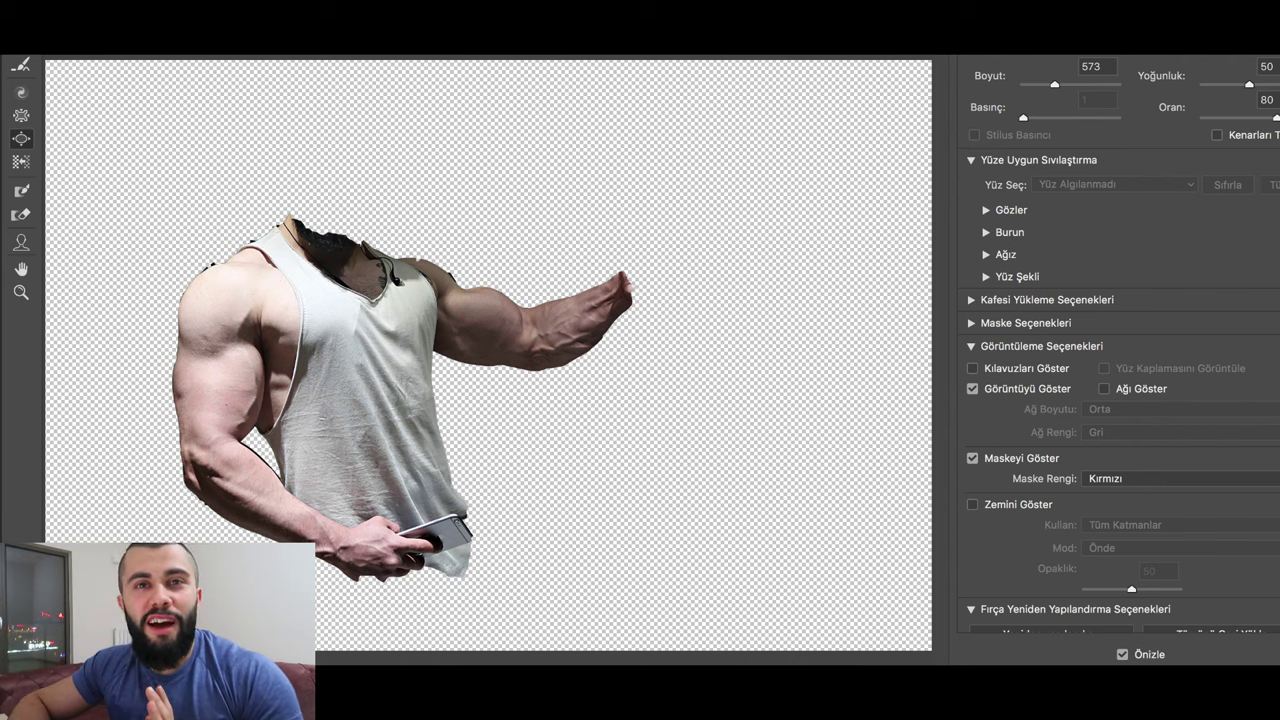
key(Return)
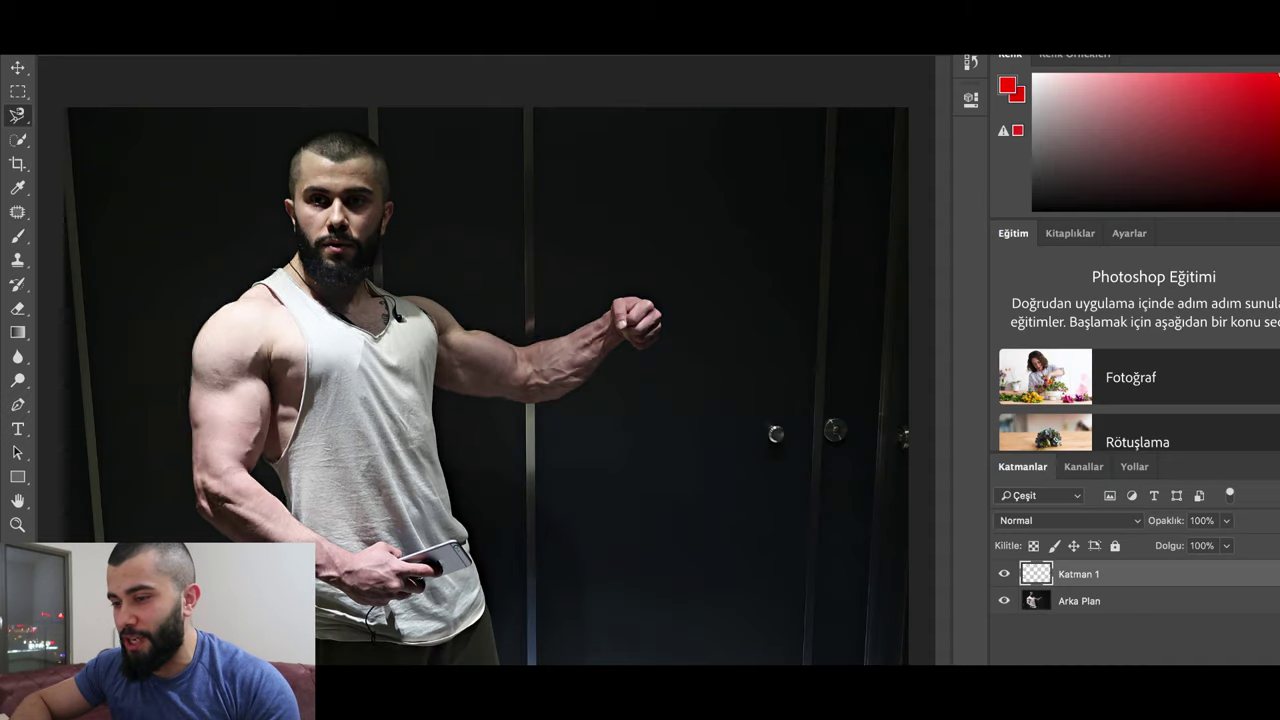
- Toggle the visibility of the Katman 1 layer repeatedly to compare the enlarged body with the original photo
click(1005, 575)
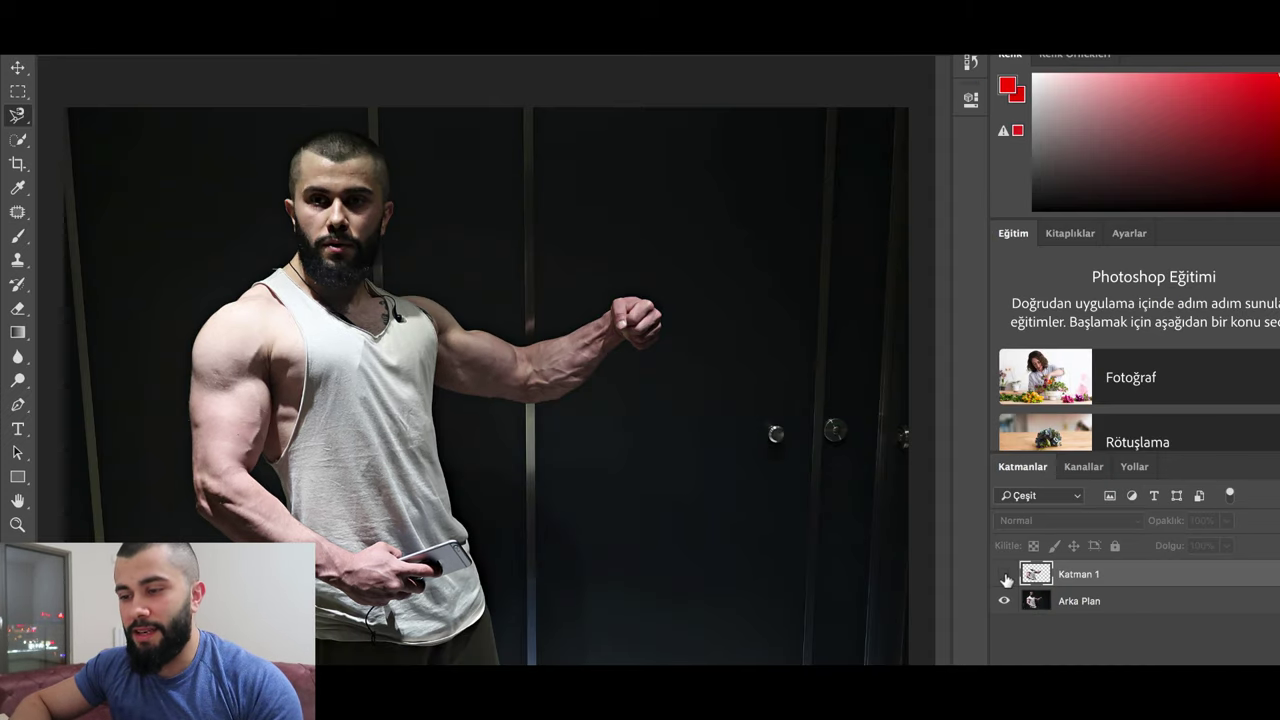
click(1005, 575)
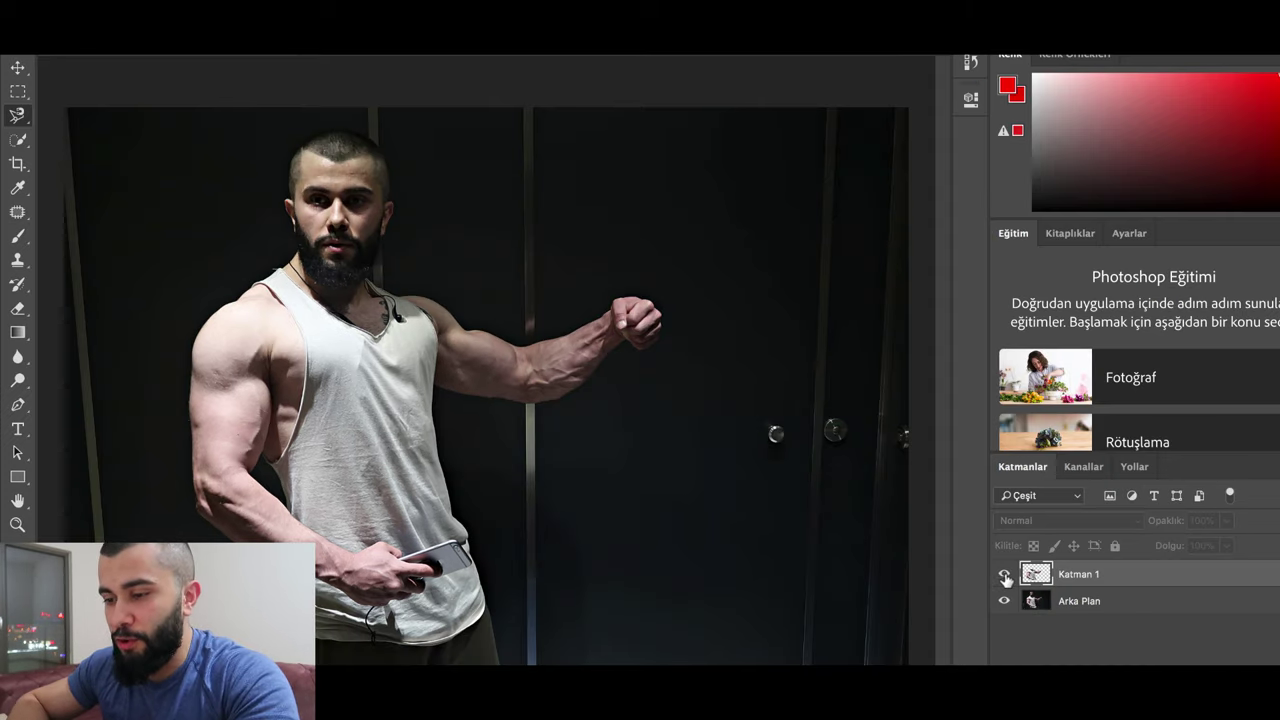
click(1005, 575)
click(1005, 575)
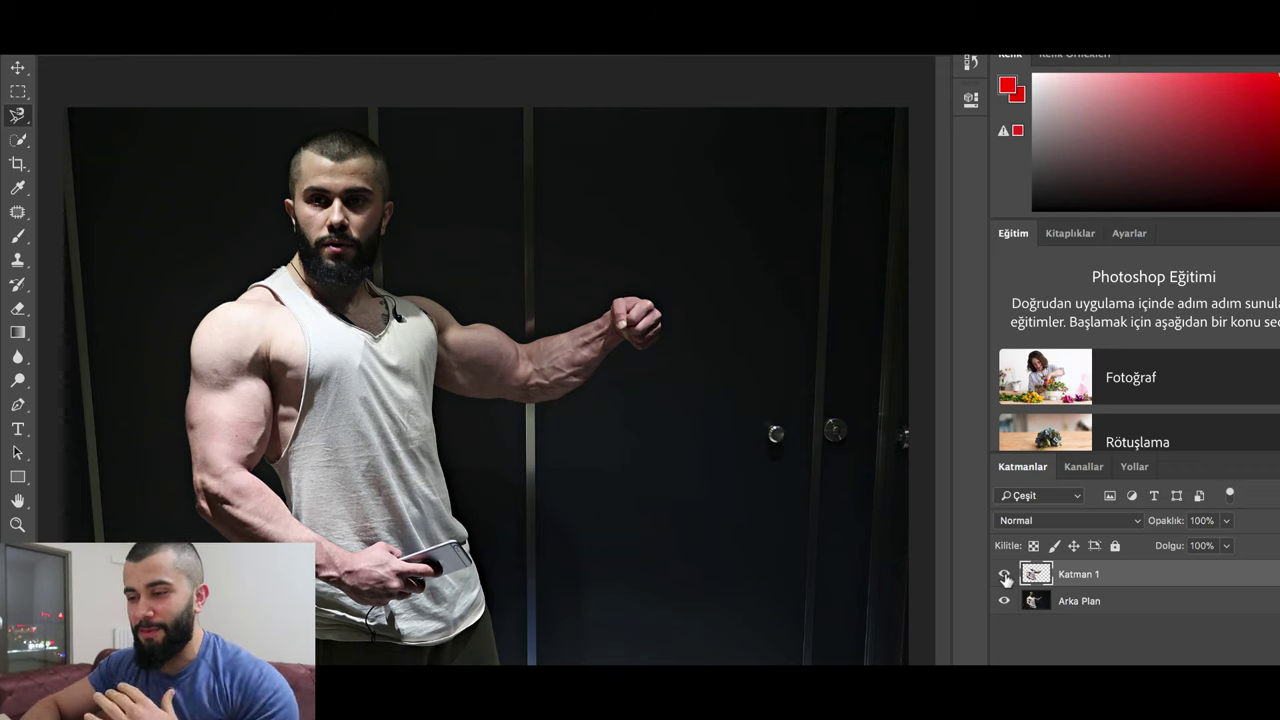
click(1004, 575)
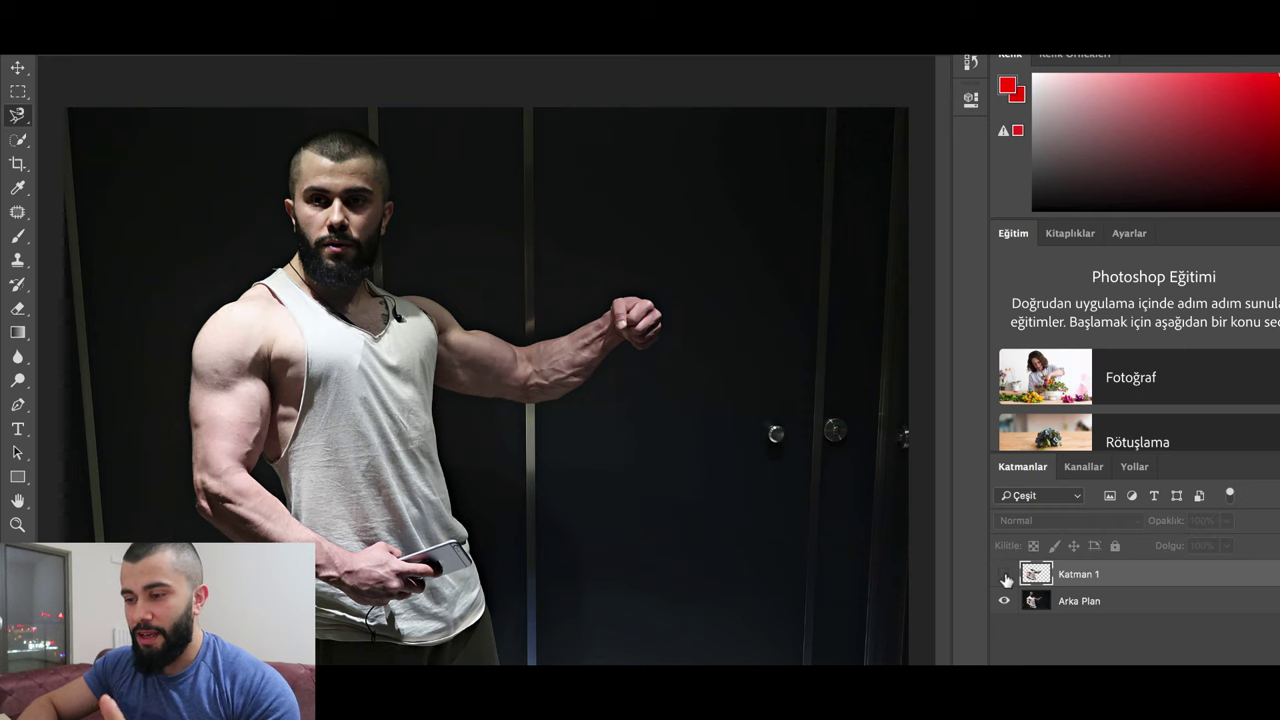
click(1005, 576)
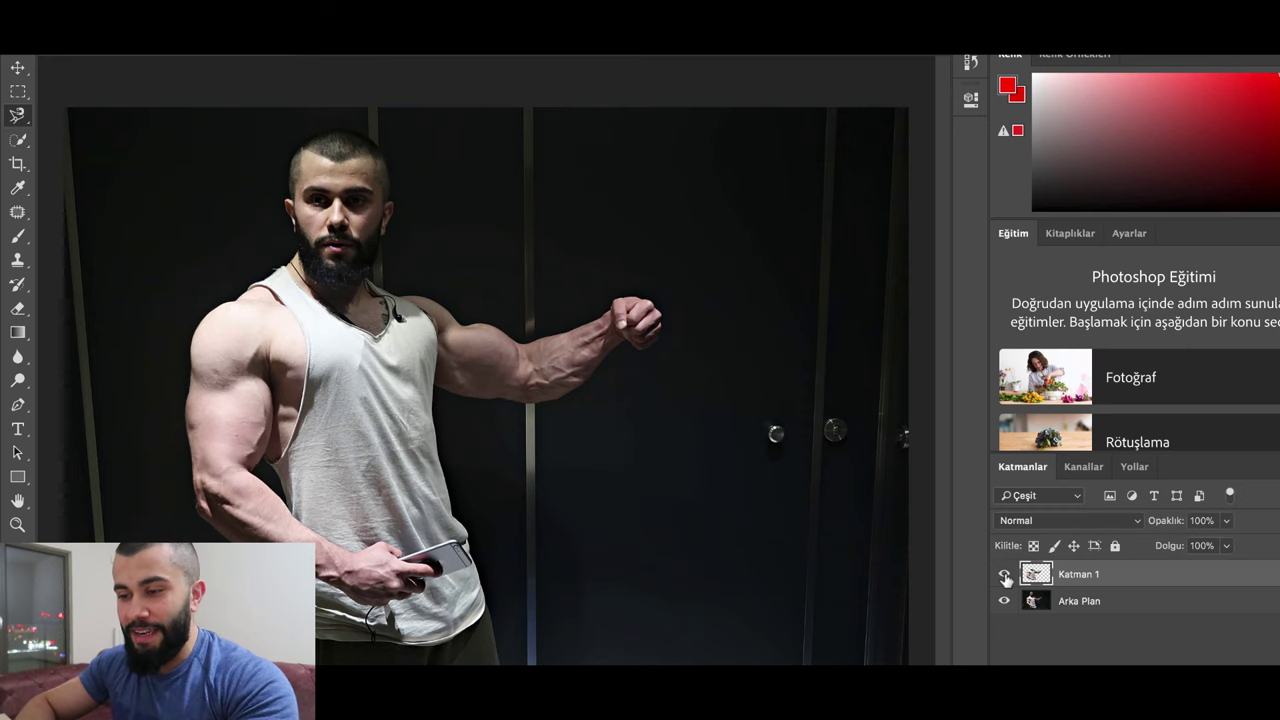
click(1005, 576)
click(1005, 576)
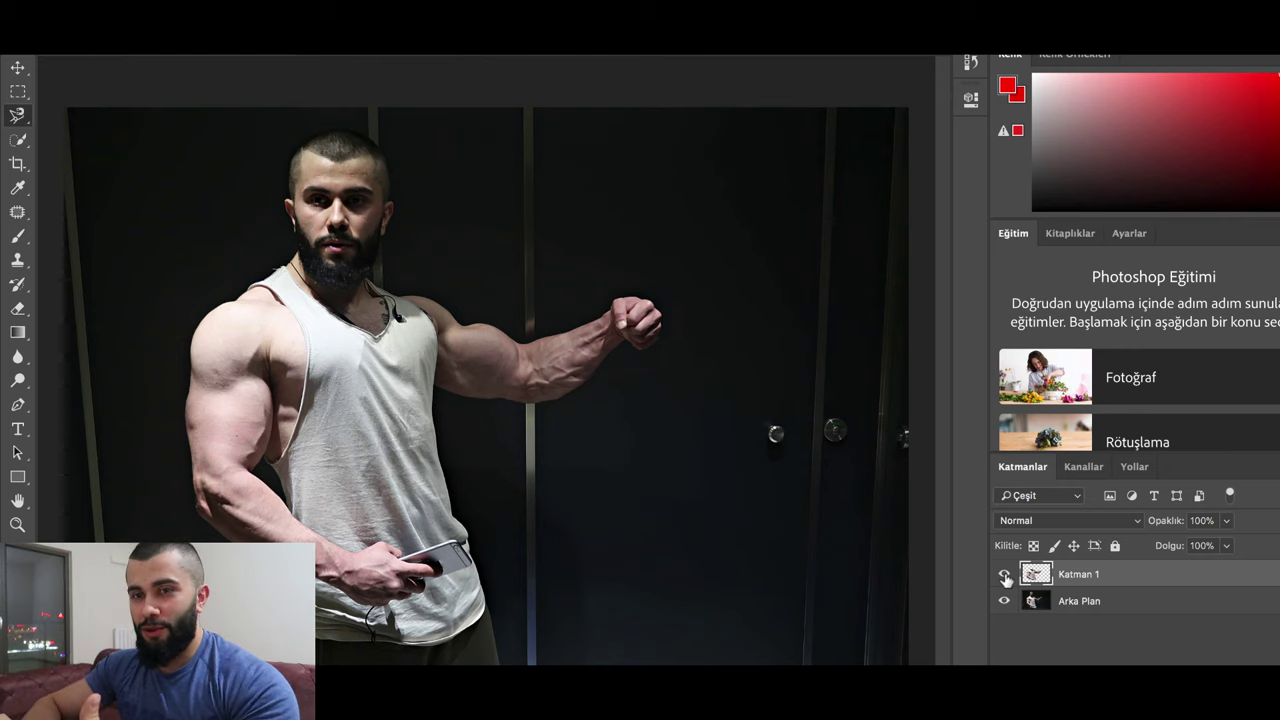
click(1005, 575)
click(1005, 575)
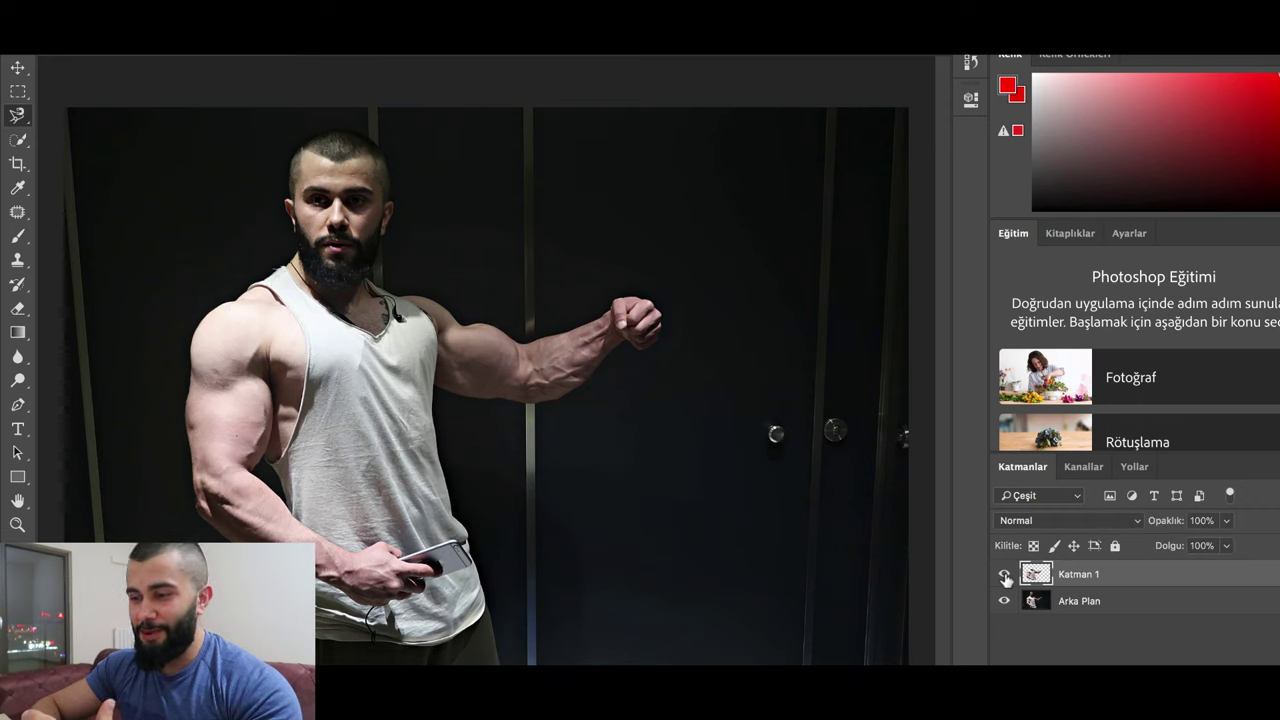
click(1005, 575)
click(1005, 575)
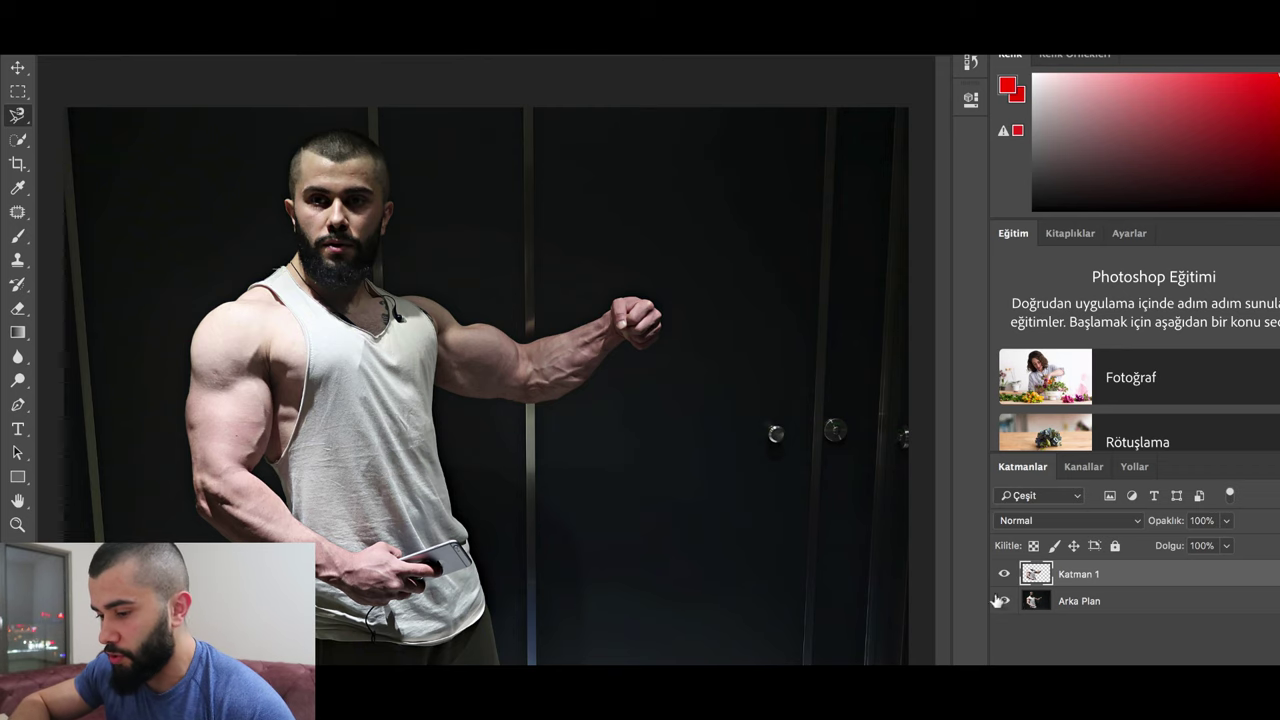
- Switch to the Instagram profile in the browser and look through its older and newer posts to examine the physique
key(super+Tab)
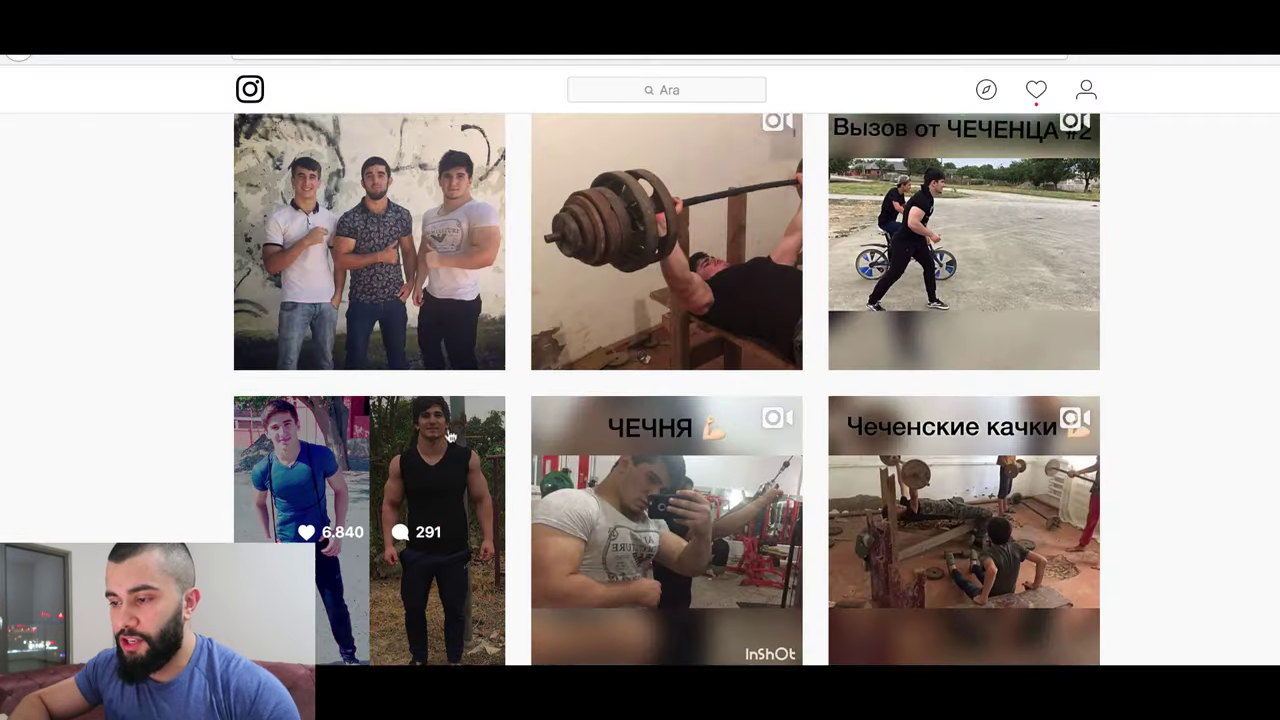
scroll(450, 436, down, 15)
scroll(450, 436, up, 10)
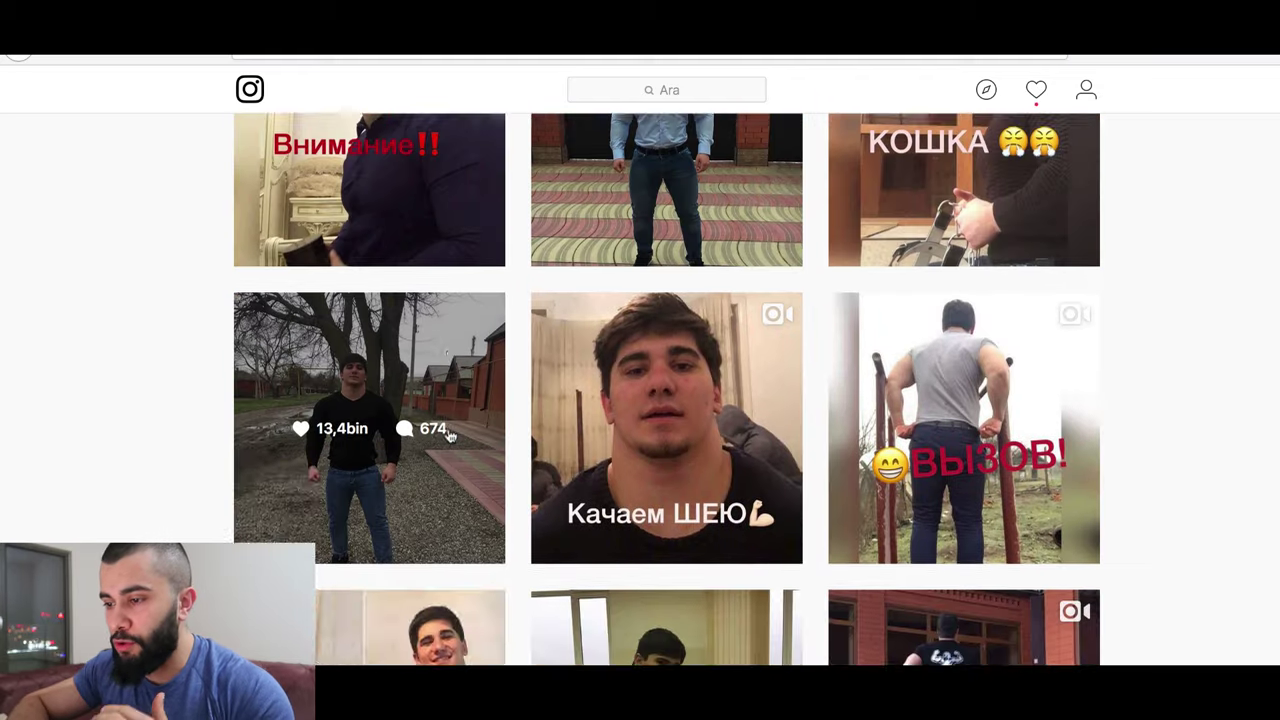
scroll(450, 436, up, 3)
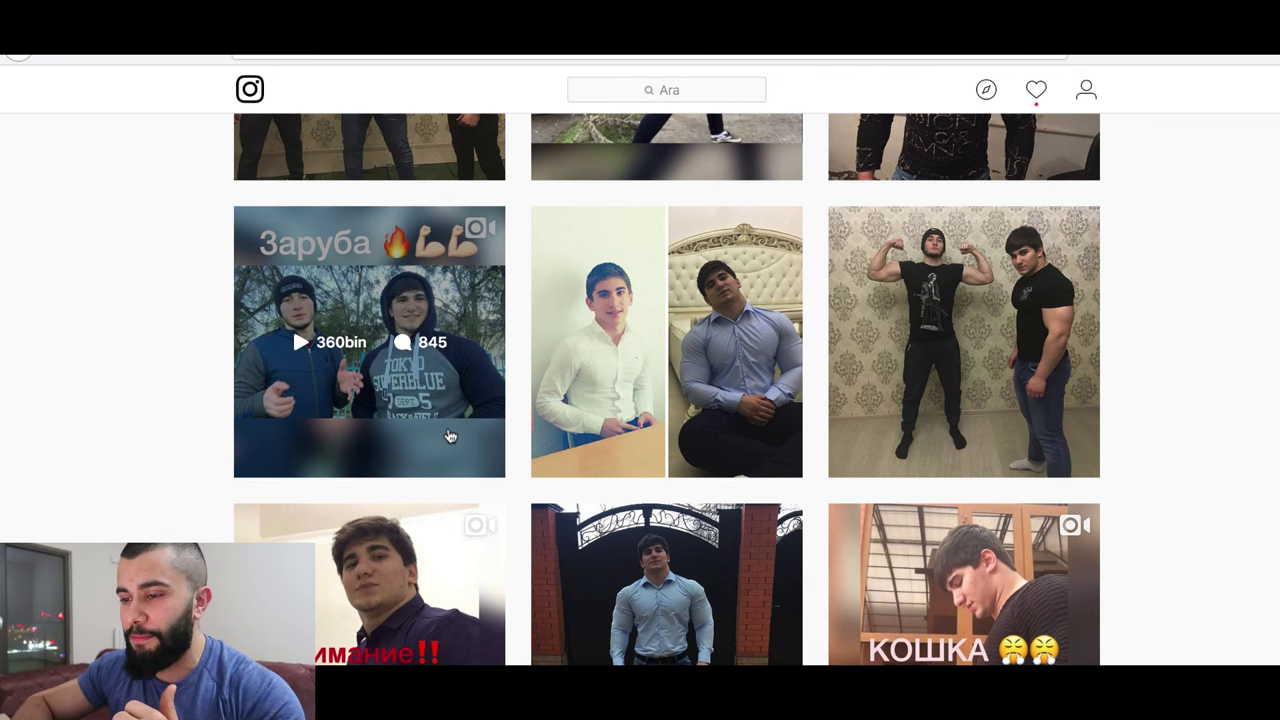
scroll(450, 436, up, 15)
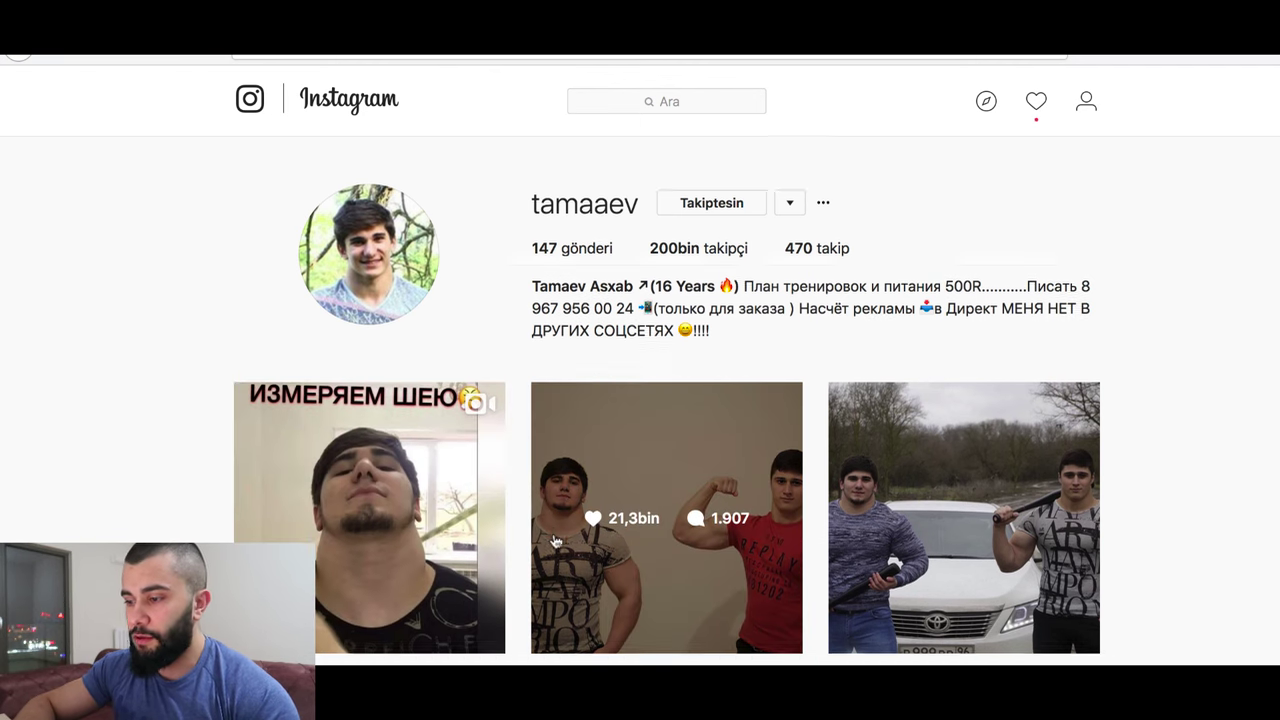
scroll(556, 541, down, 5)
scroll(556, 541, down, 6)
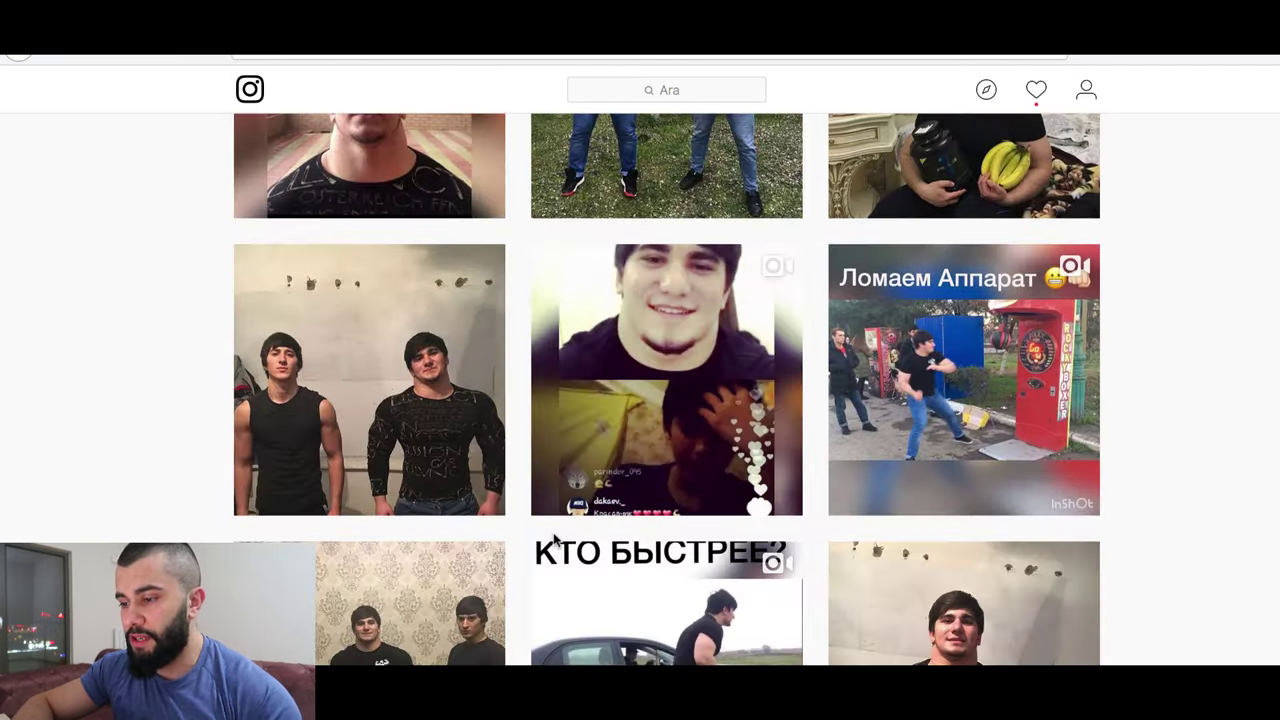
scroll(556, 541, down, 1)
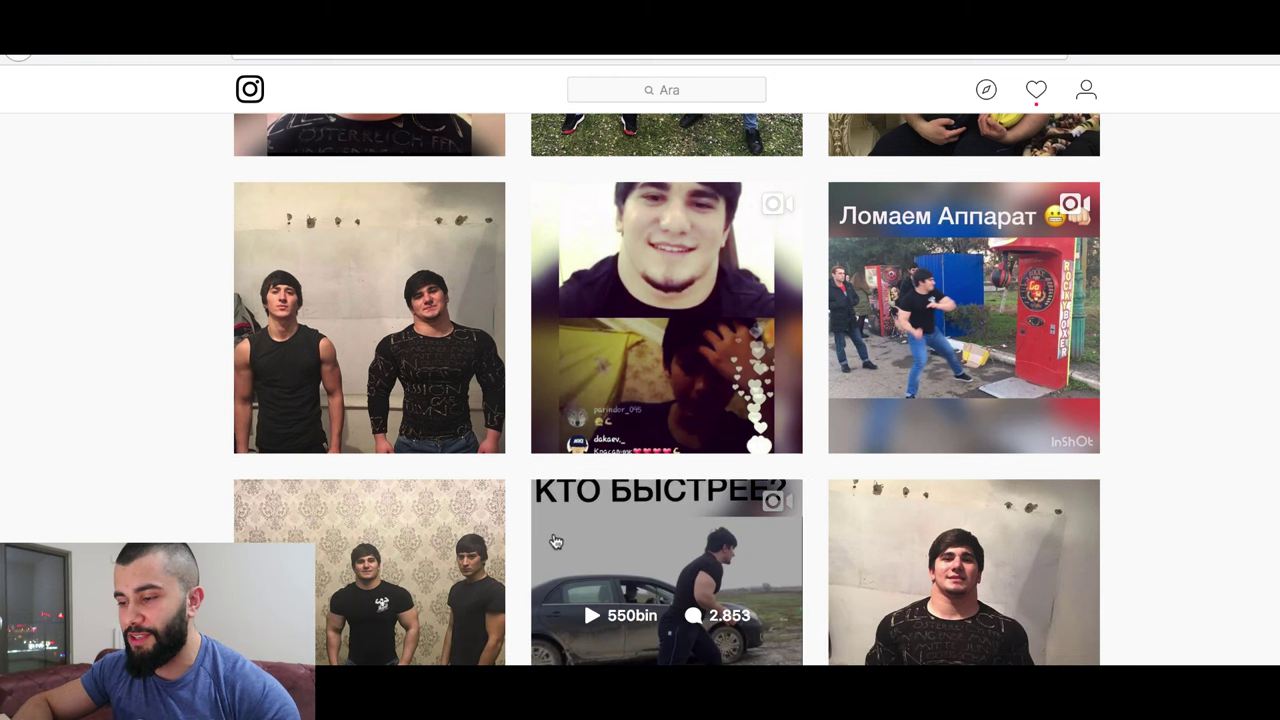
scroll(556, 541, down, 5)
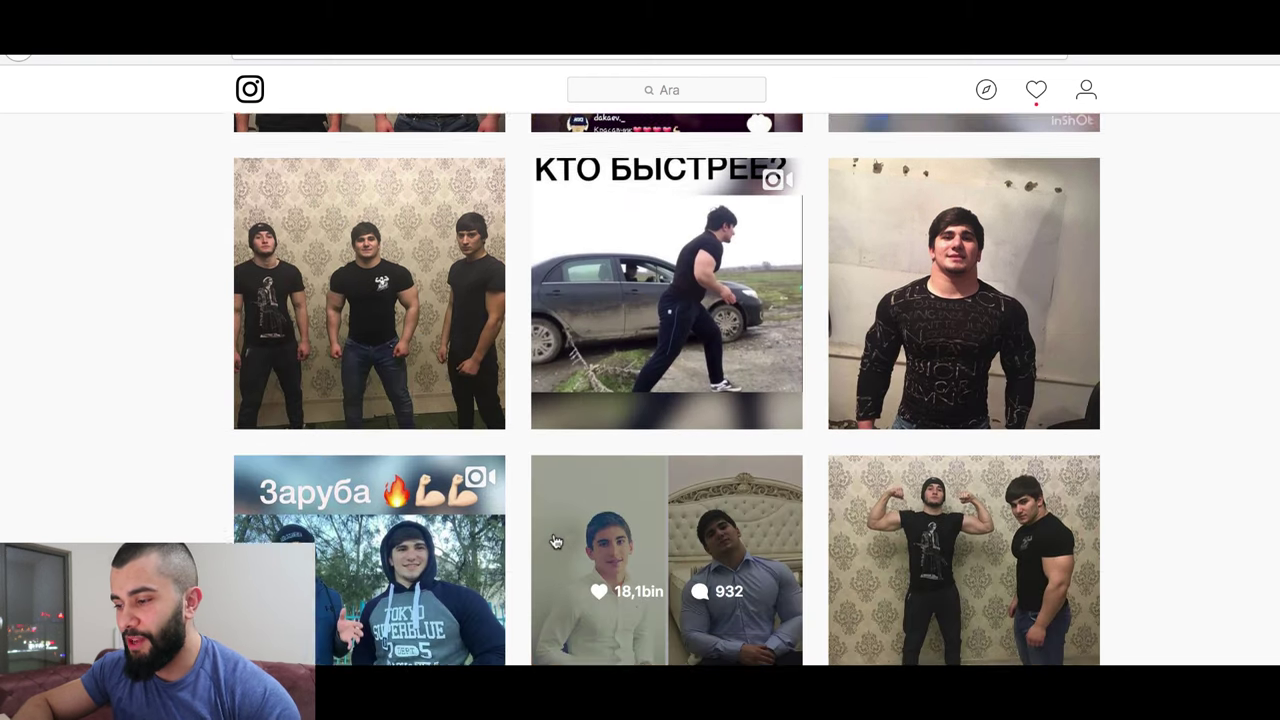
scroll(556, 541, down, 3)
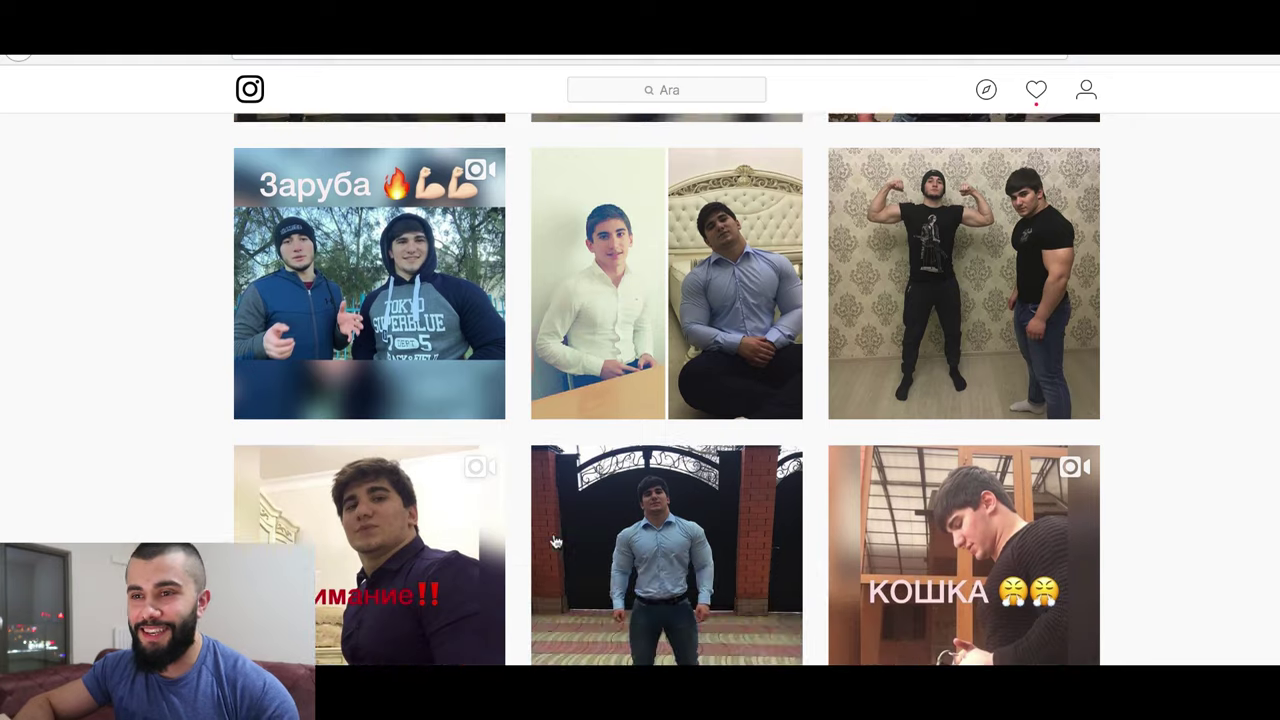
scroll(556, 541, down, 4)
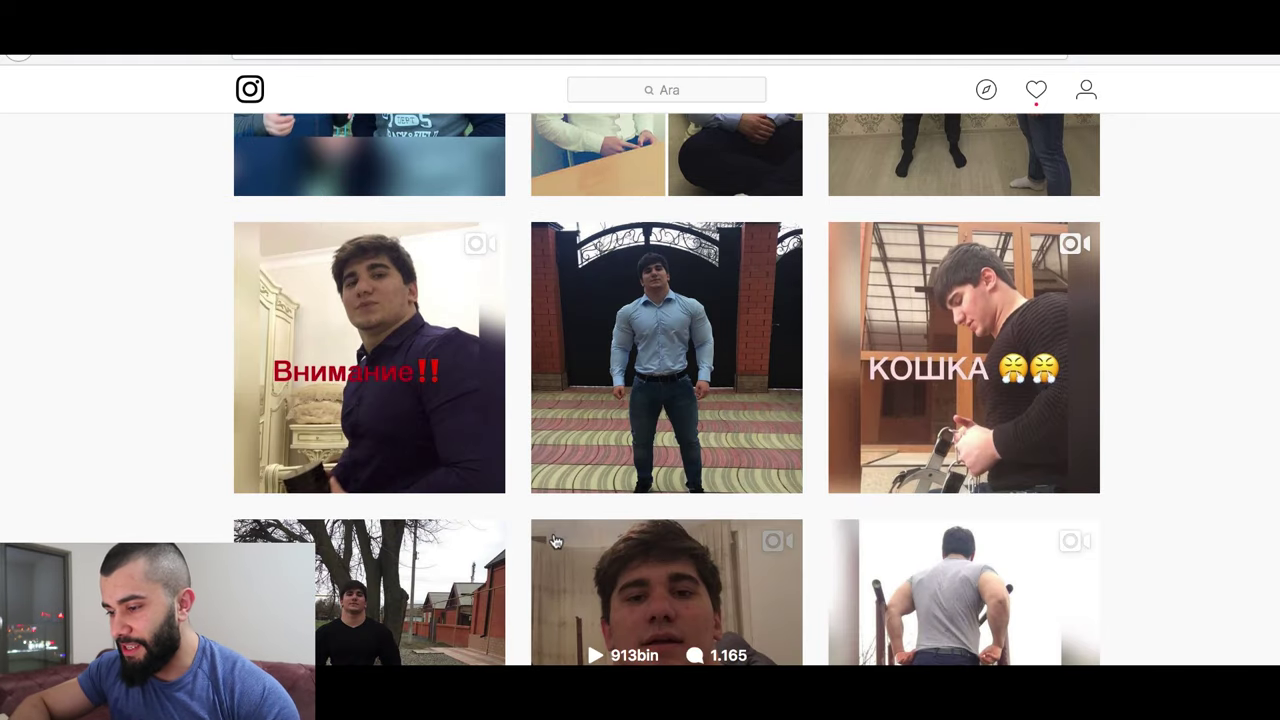
- Return to the newest posts of the profile and open the forest photo with the purple sweater for closer examination
scroll(556, 541, up, 10)
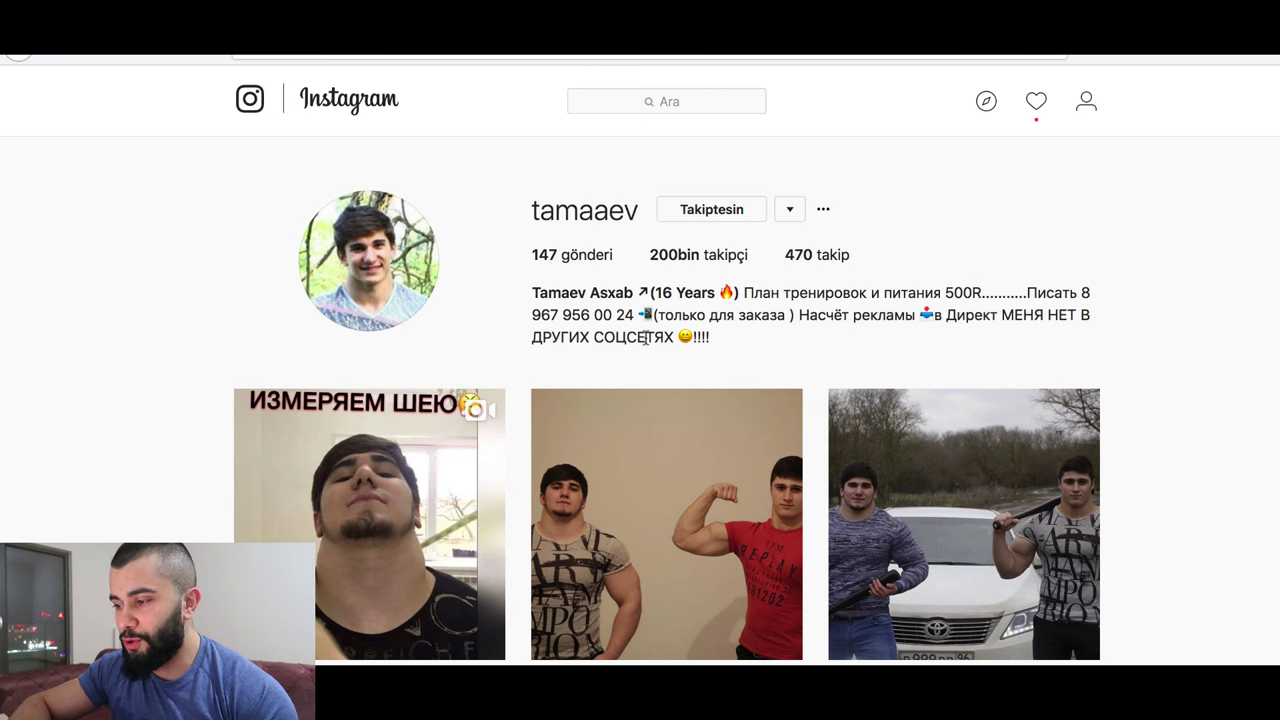
scroll(815, 440, down, 3)
scroll(810, 444, down, 1)
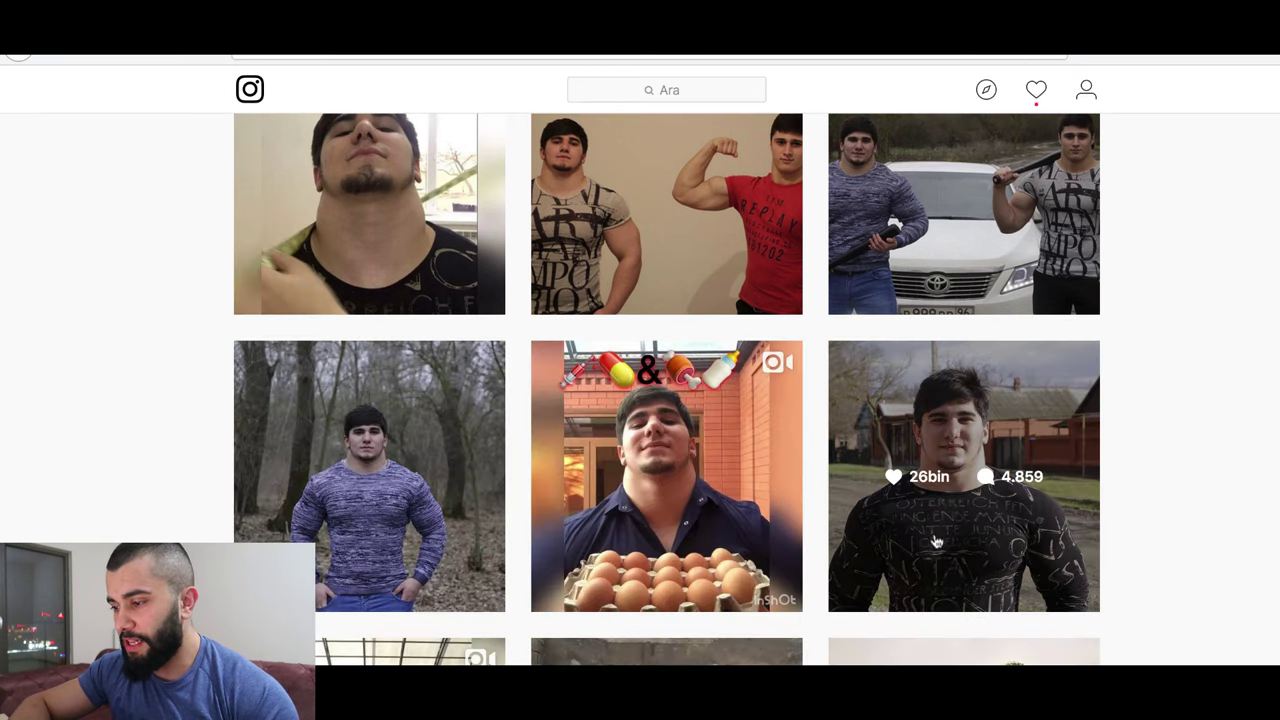
scroll(862, 535, down, 3)
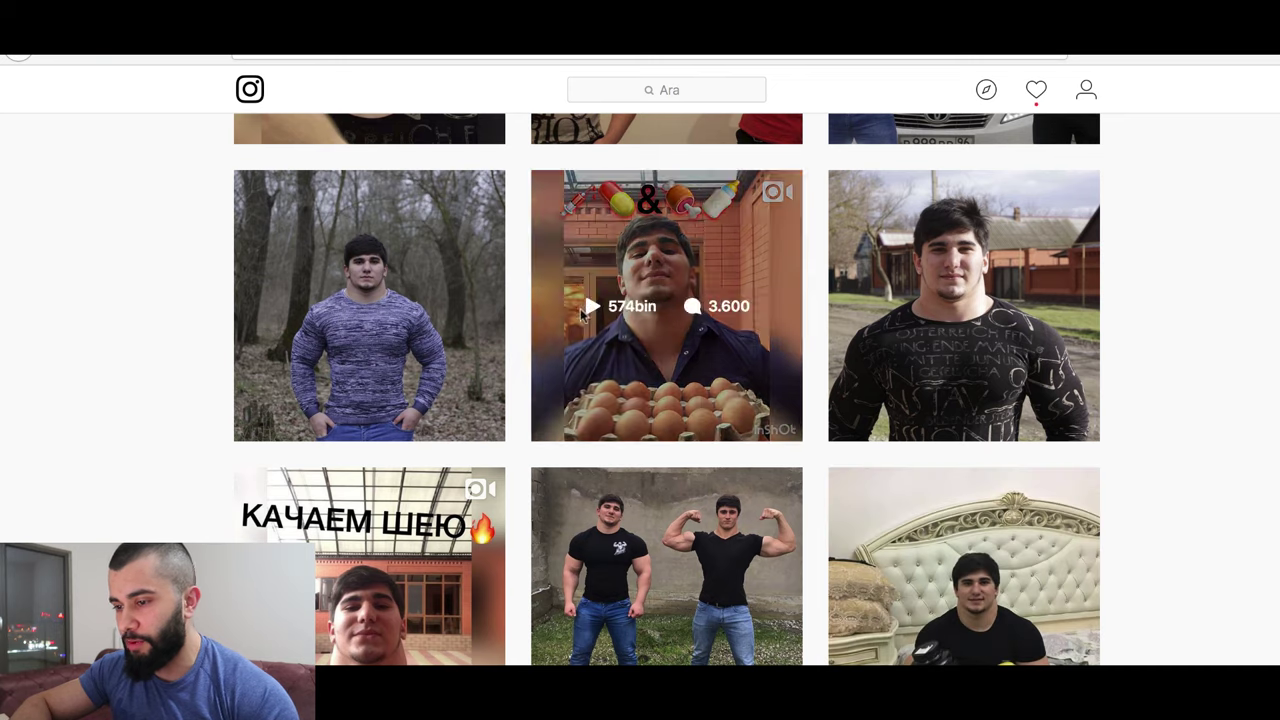
click(452, 380)
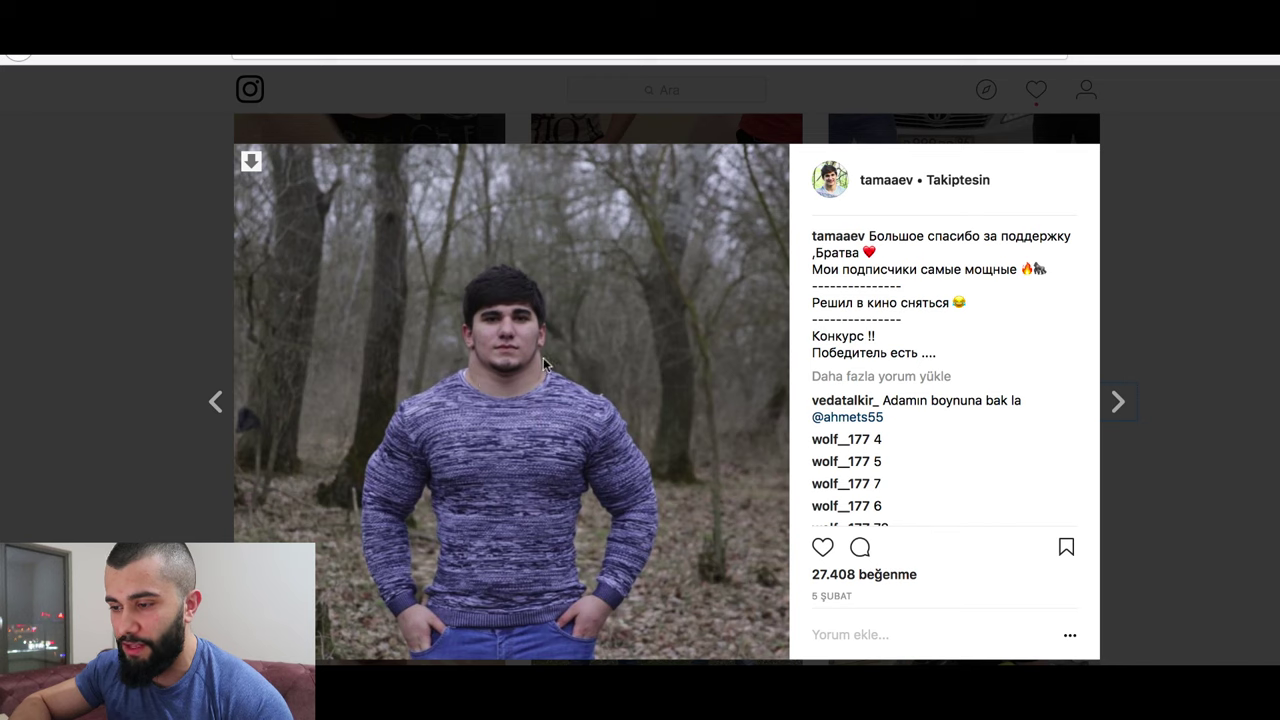
- Close the forest photo, then open and play the punching-machine video titled "Ломаем Аппарат" from the profile
click(184, 421)
scroll(184, 421, up, 3)
scroll(184, 421, down, 9)
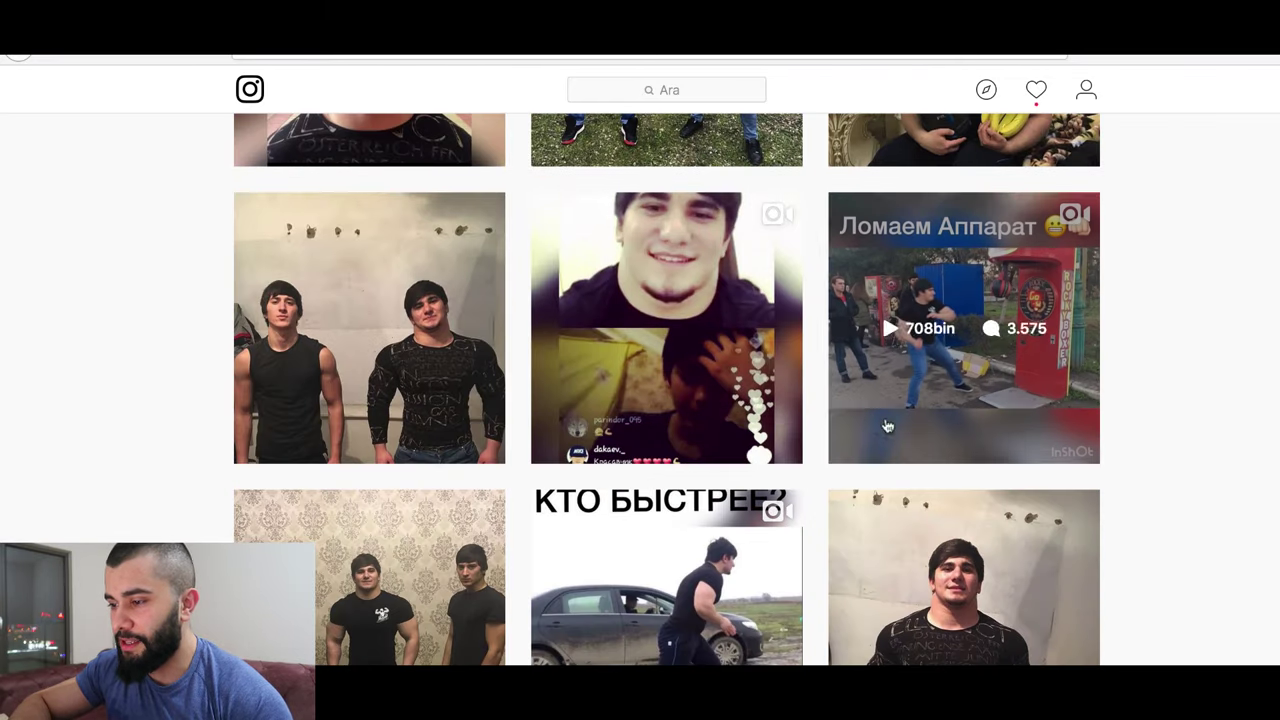
click(940, 340)
click(480, 390)
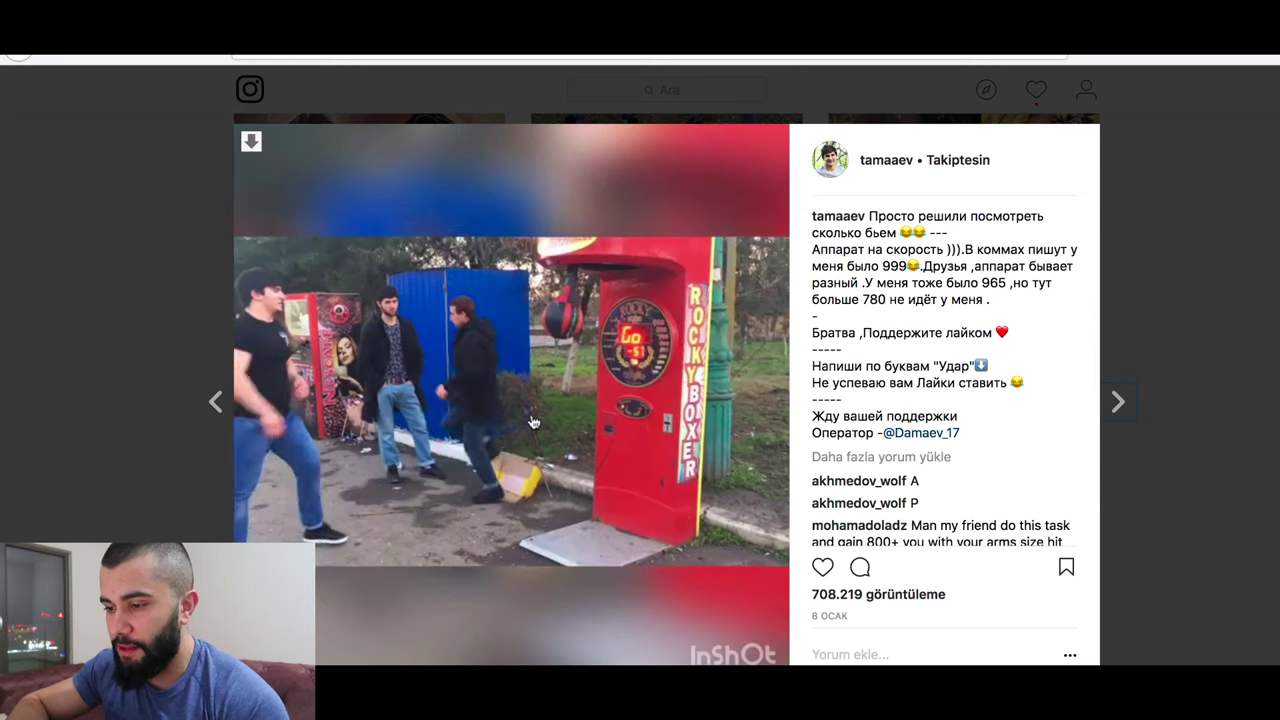